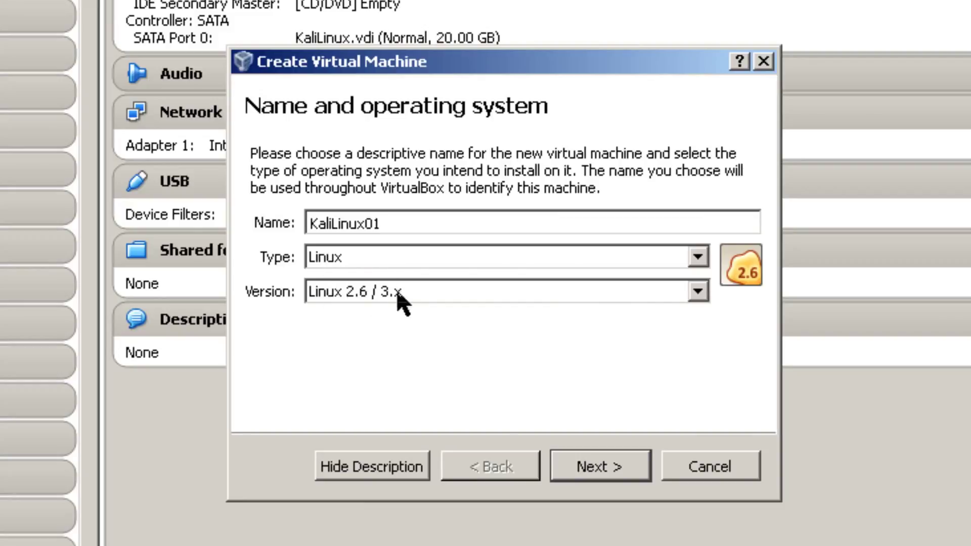
# Step: Choose Linux 2.6 / 3.x (64 bit) as the new machine's version
pyautogui.click(698, 292)
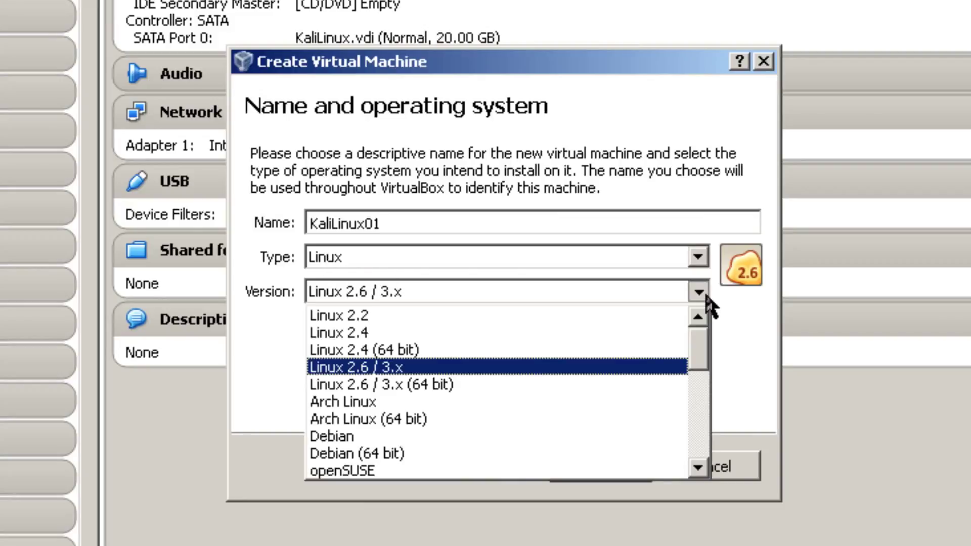
pyautogui.click(430, 386)
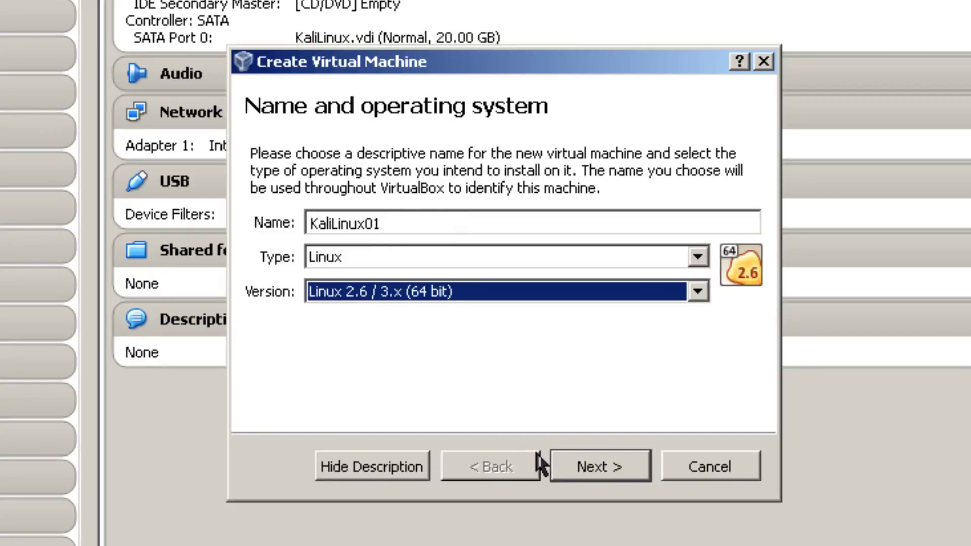
pyautogui.click(593, 466)
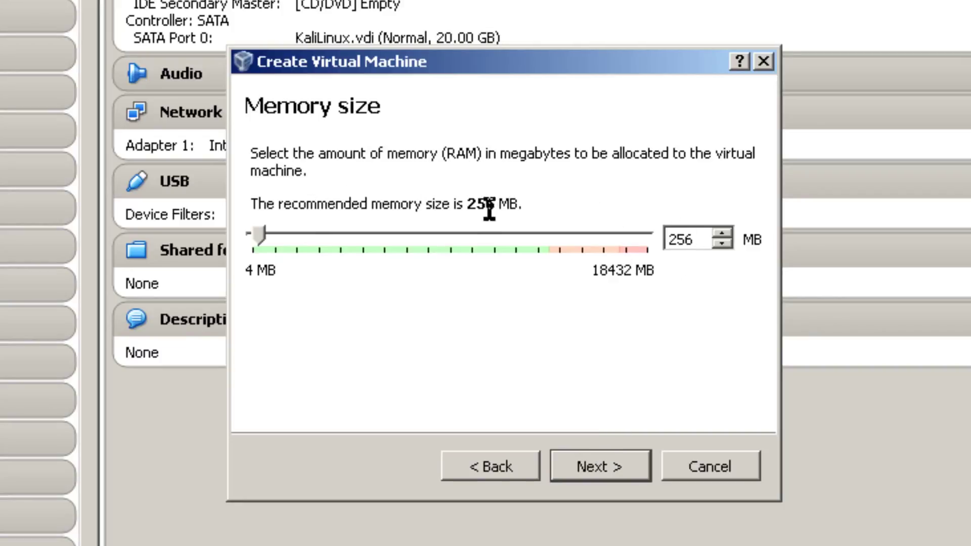
# Step: Give the machine 512 MB of memory
pyautogui.doubleClick(698, 241)
pyautogui.write('512')
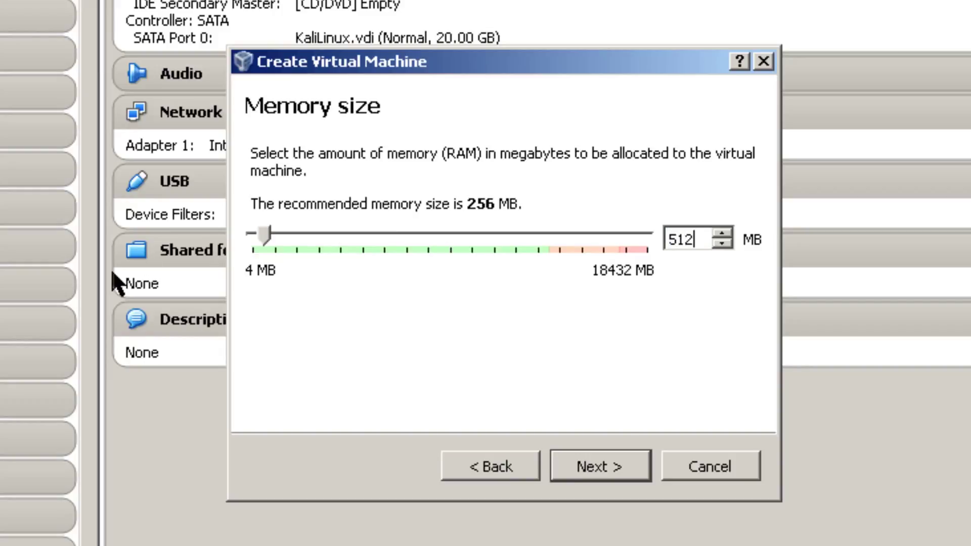
pyautogui.click(612, 468)
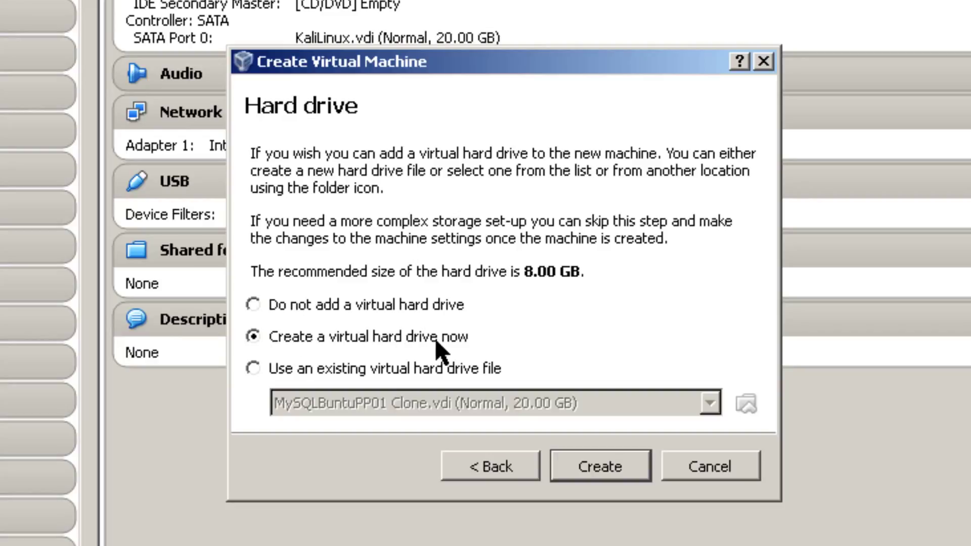
# Step: Create a dynamically allocated 20 GB VDI hard disk for KaliLinux01
pyautogui.click(618, 470)
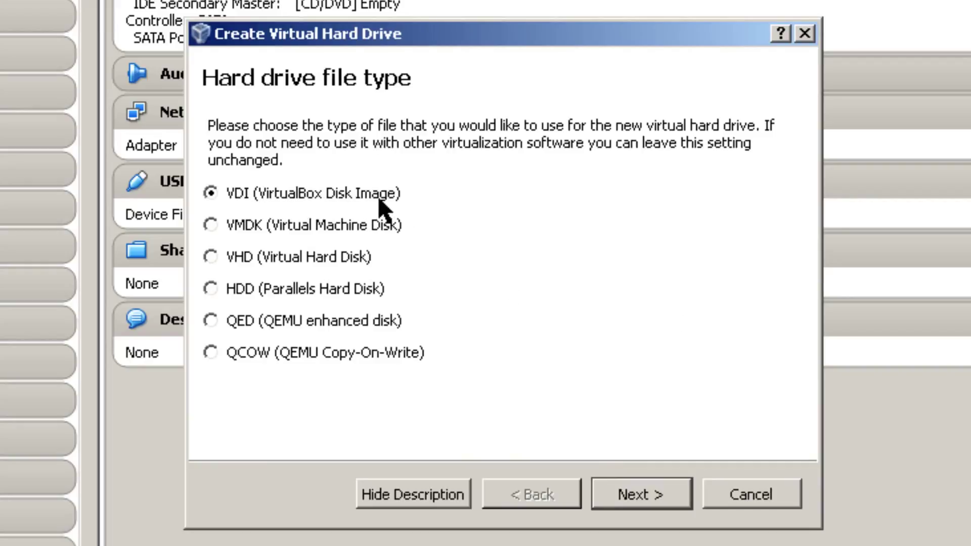
pyautogui.click(663, 497)
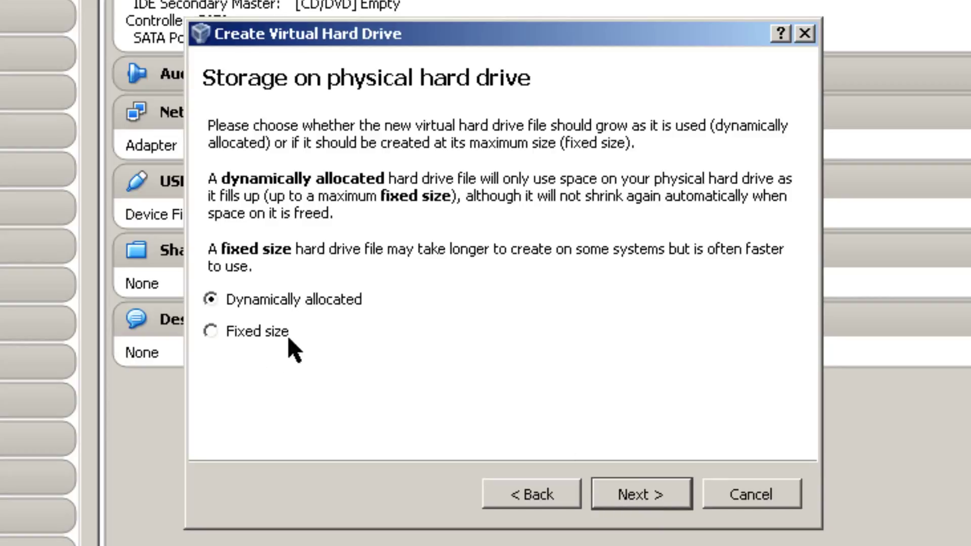
pyautogui.click(627, 497)
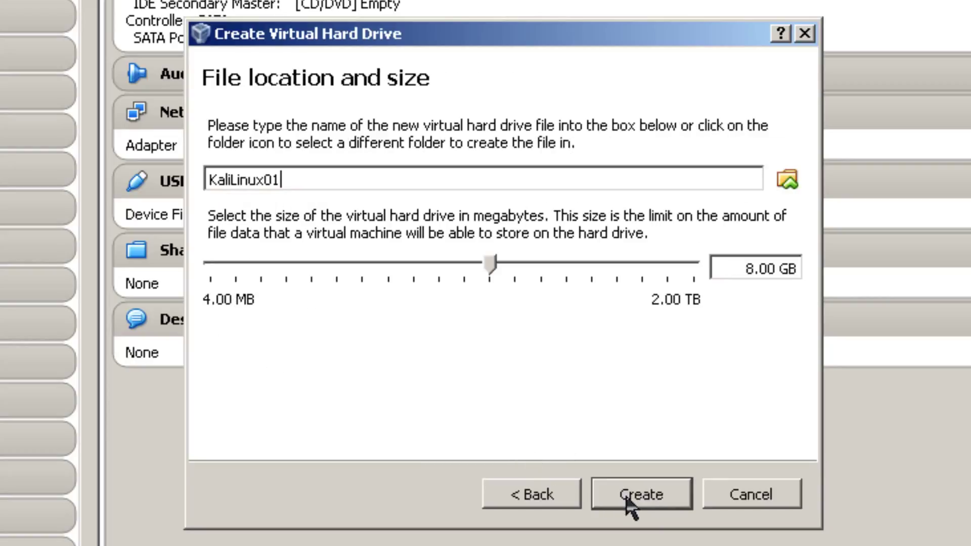
pyautogui.click(754, 269)
pyautogui.press('BackSpace')
pyautogui.write('20')
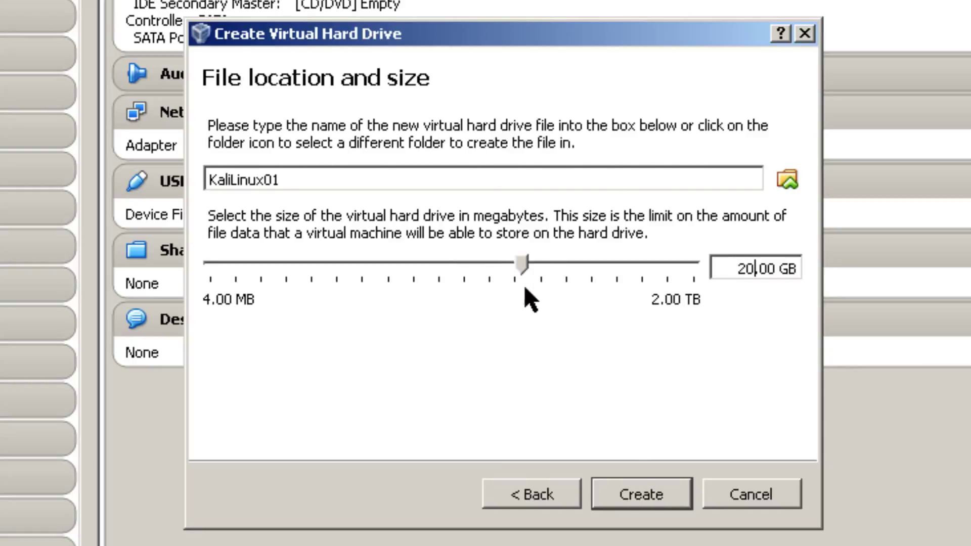
pyautogui.click(647, 496)
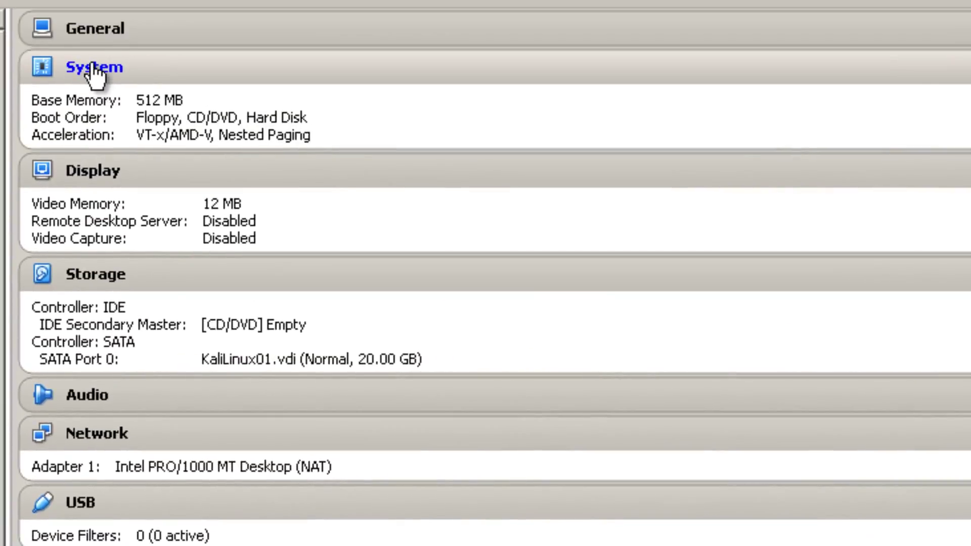
# Step: Turn on PAE/NX in KaliLinux01's System > Processor settings and save
pyautogui.click(92, 71)
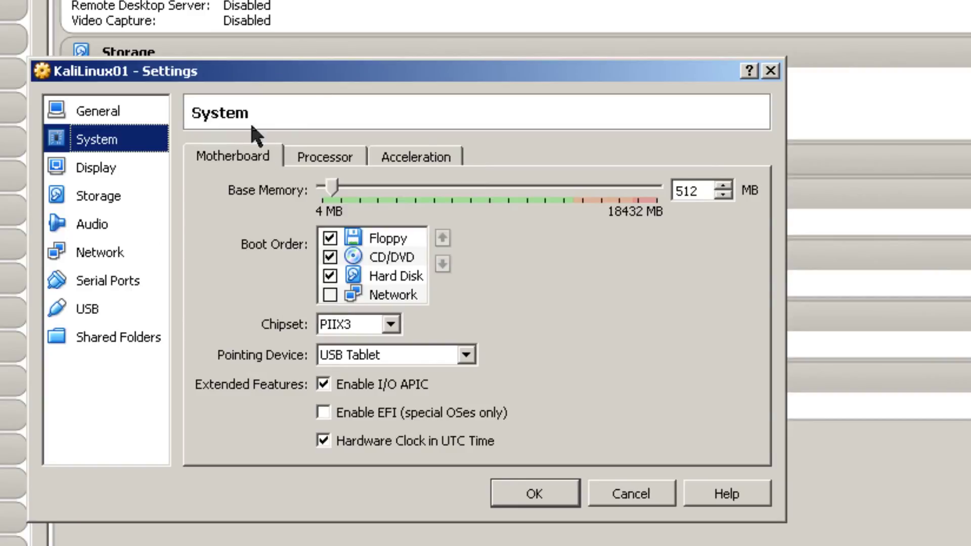
pyautogui.click(325, 160)
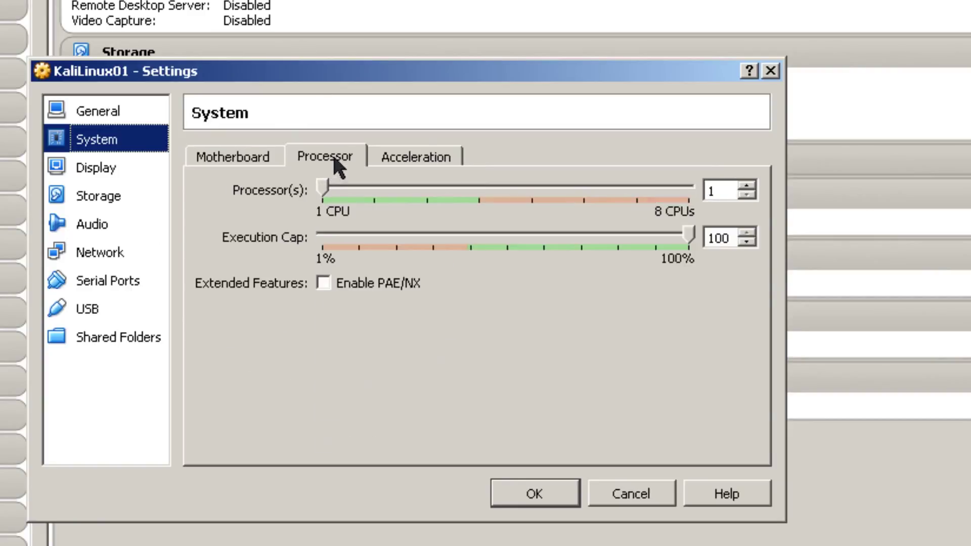
pyautogui.click(324, 283)
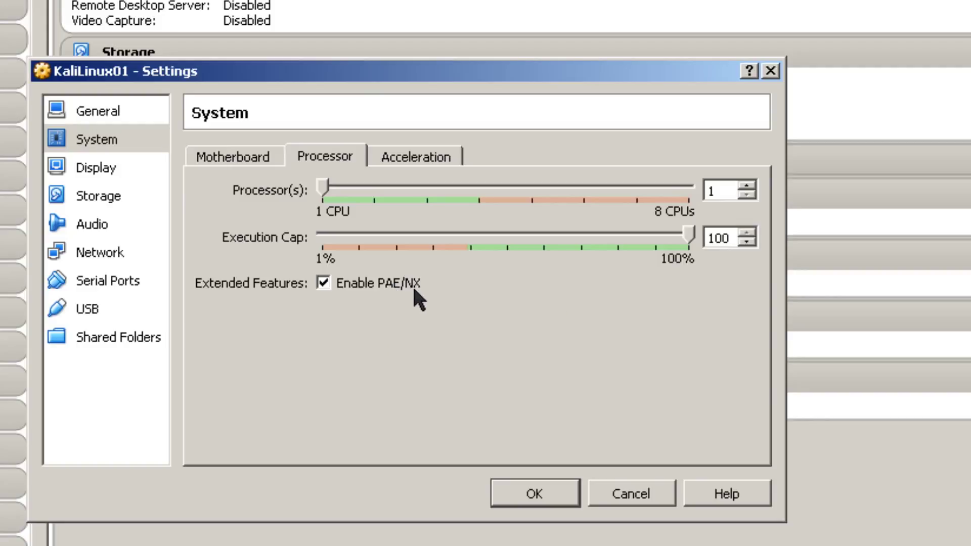
pyautogui.click(538, 494)
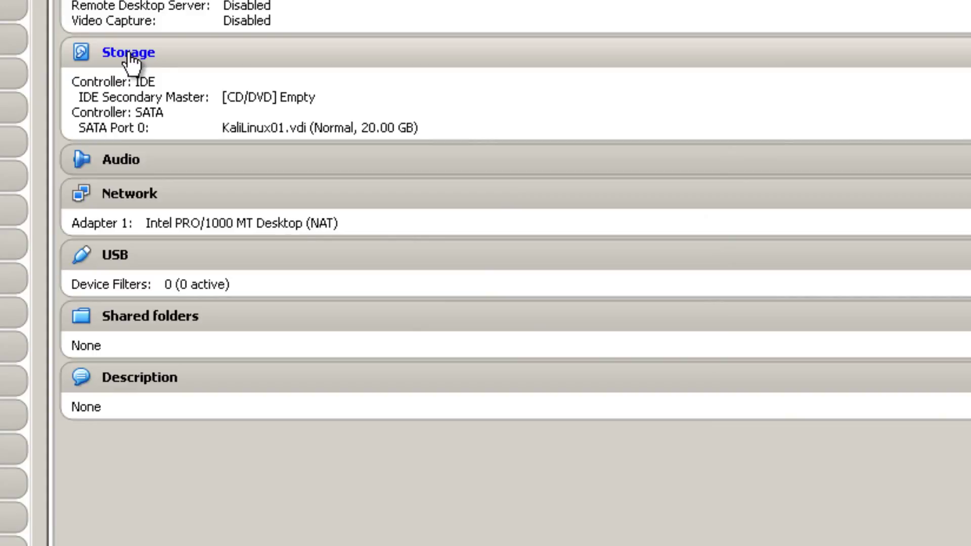
# Step: Load kali-linux-1.0.6-amd64.iso into KaliLinux01's empty CD/DVD drive and save the storage settings
pyautogui.click(129, 53)
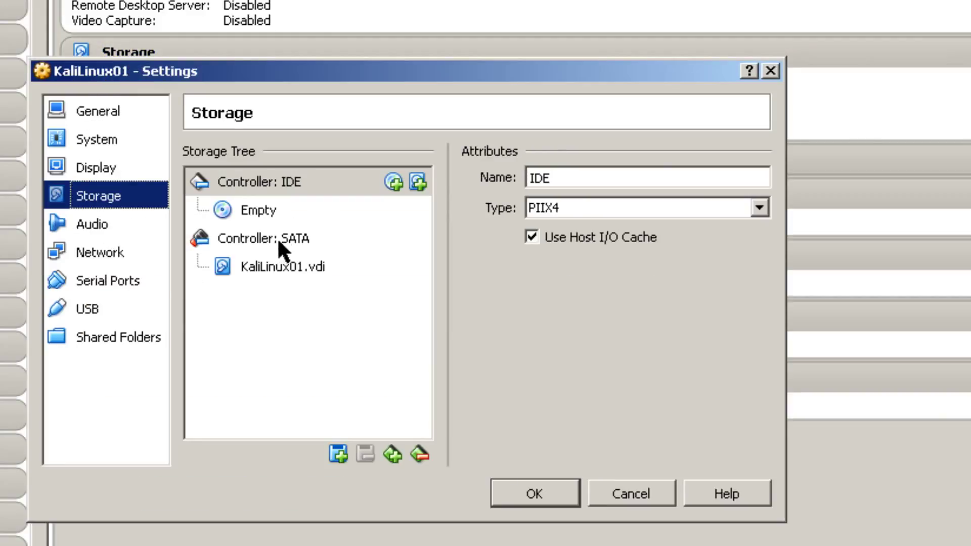
pyautogui.click(259, 215)
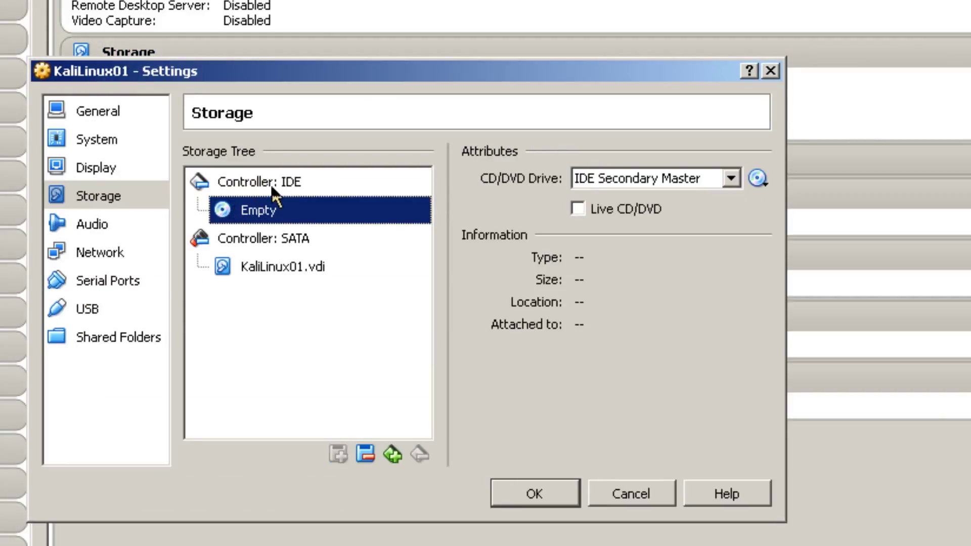
pyautogui.click(760, 180)
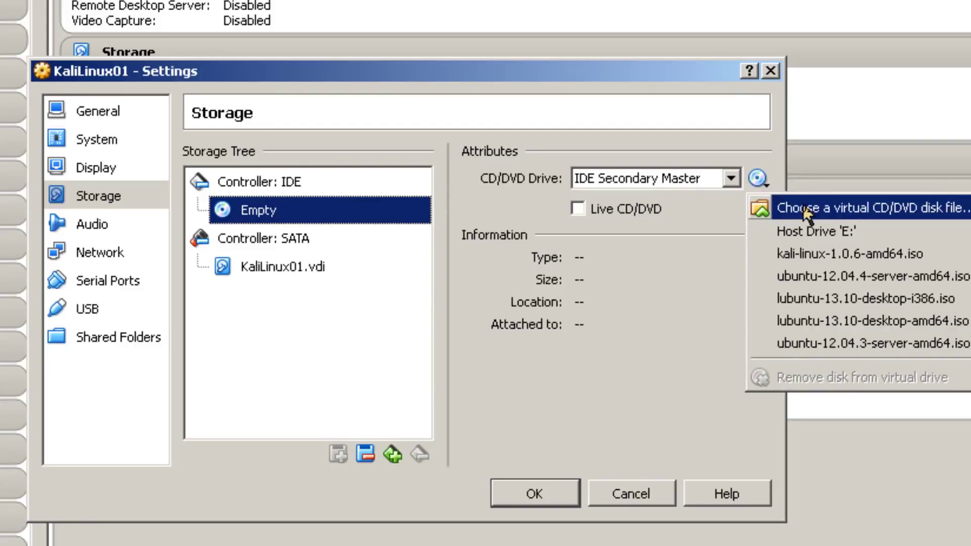
pyautogui.click(802, 207)
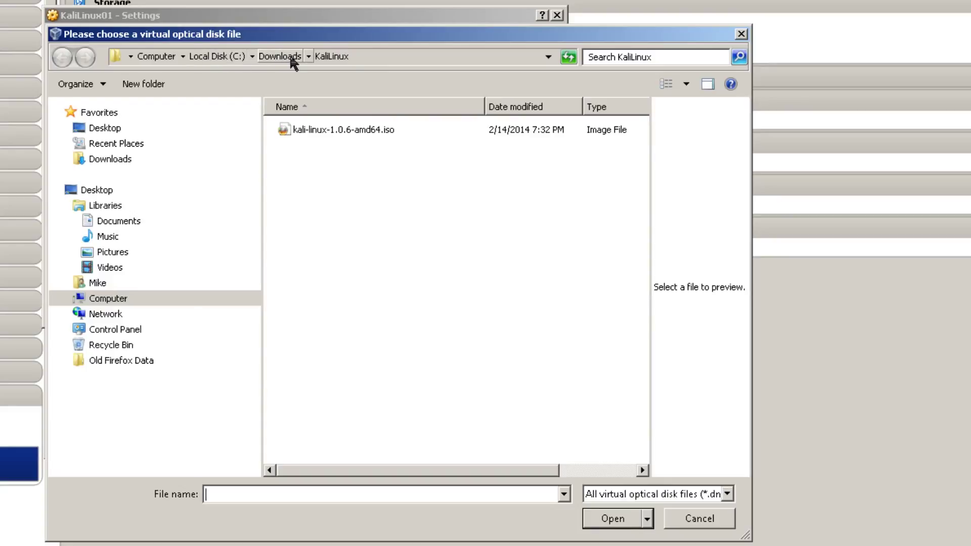
pyautogui.click(314, 131)
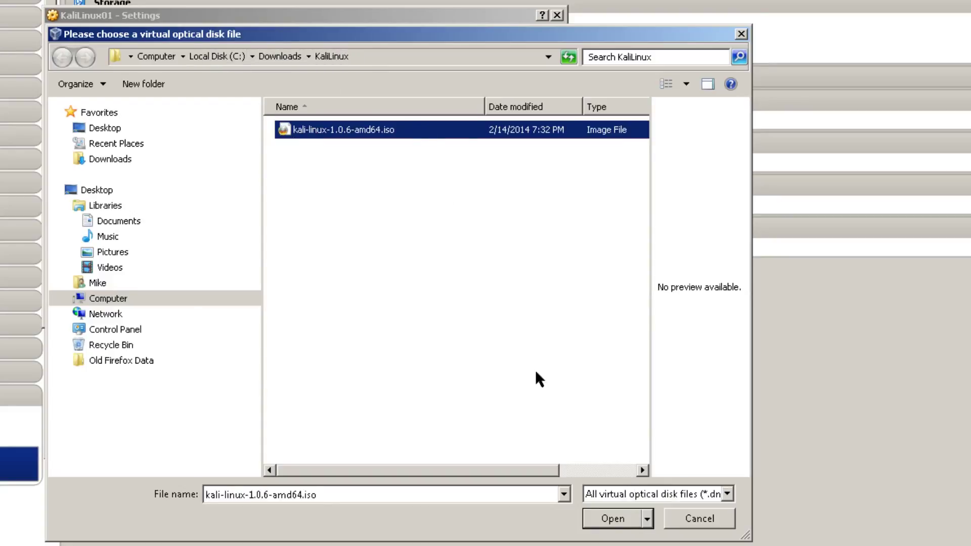
pyautogui.click(629, 523)
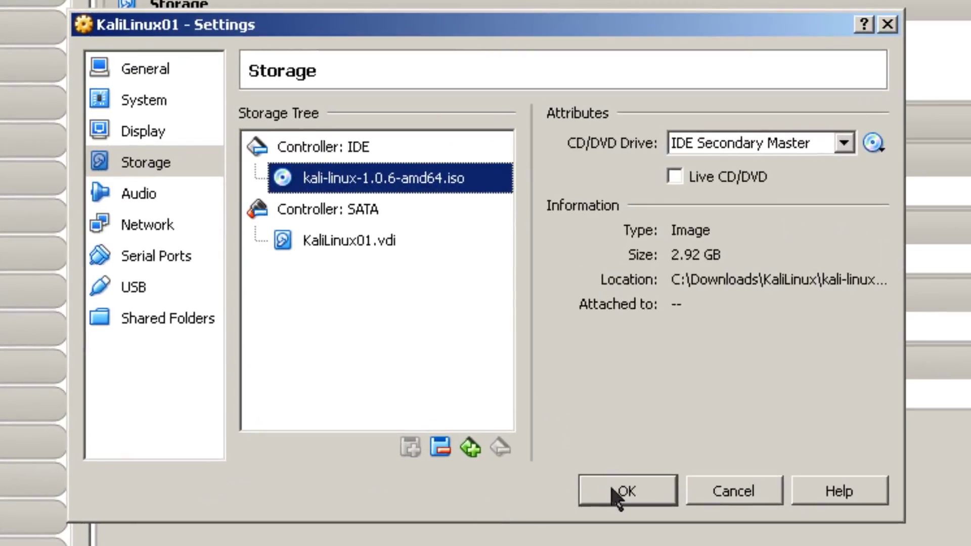
pyautogui.click(558, 443)
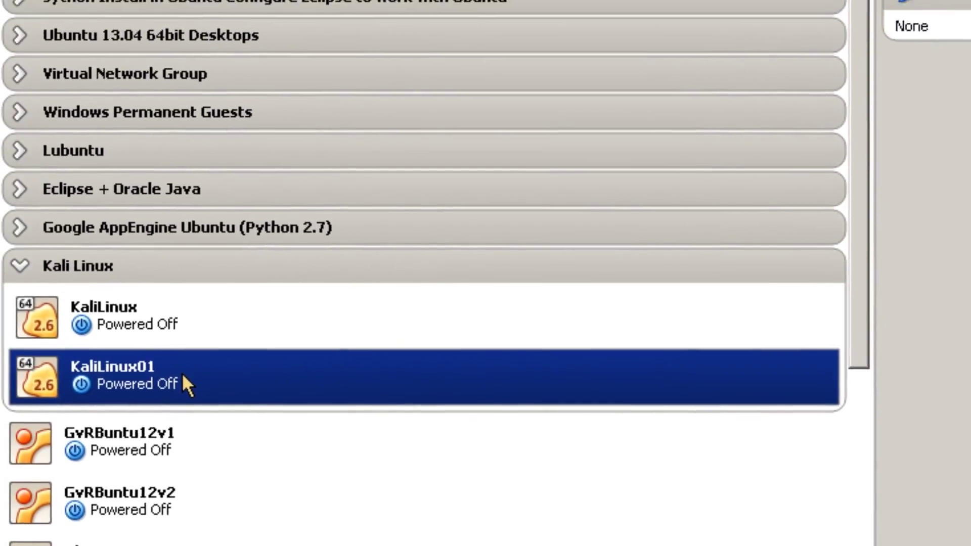
# Step: Start KaliLinux01 and boot the text-mode Install option from the Kali boot menu
pyautogui.rightClick(205, 356)
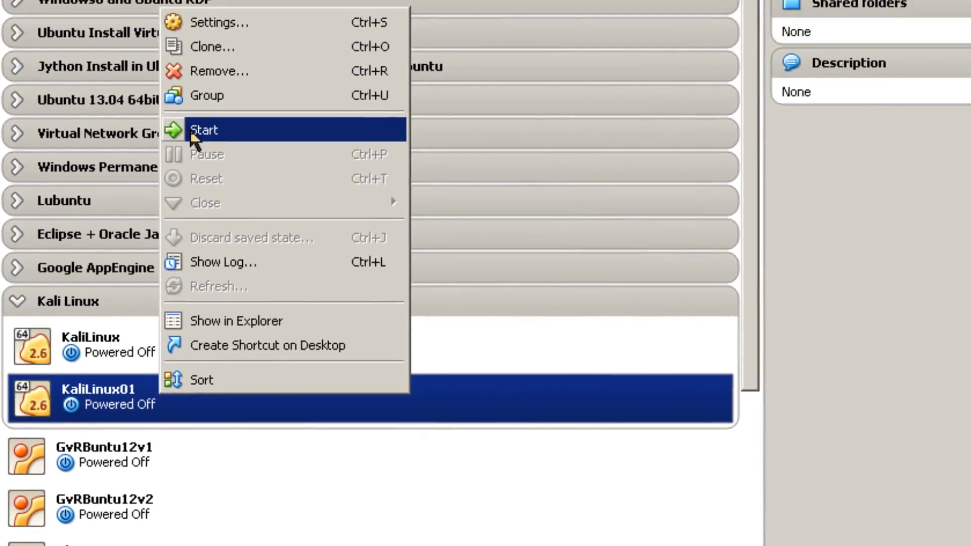
pyautogui.click(215, 96)
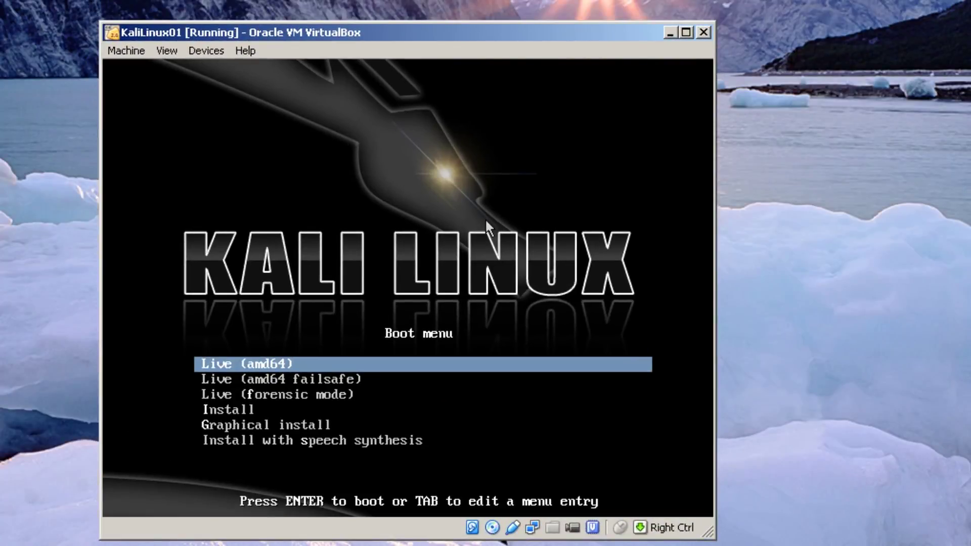
pyautogui.press('Down')
pyautogui.press('Down')
pyautogui.press('Down')
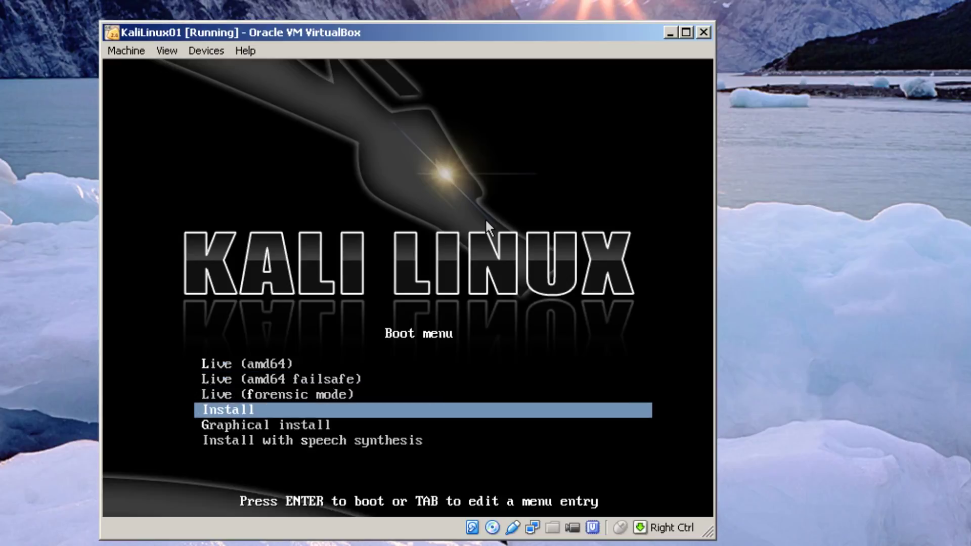
pyautogui.press('Down')
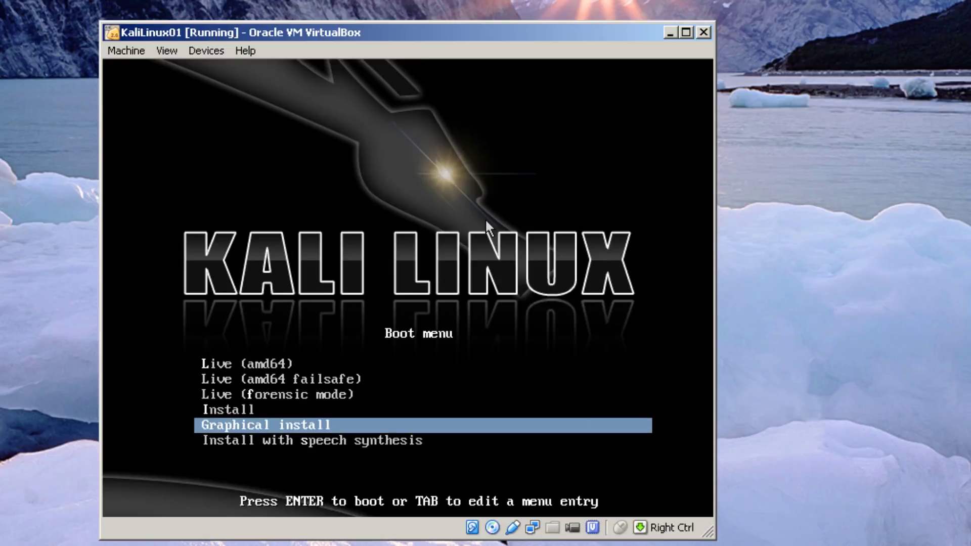
pyautogui.press('Down')
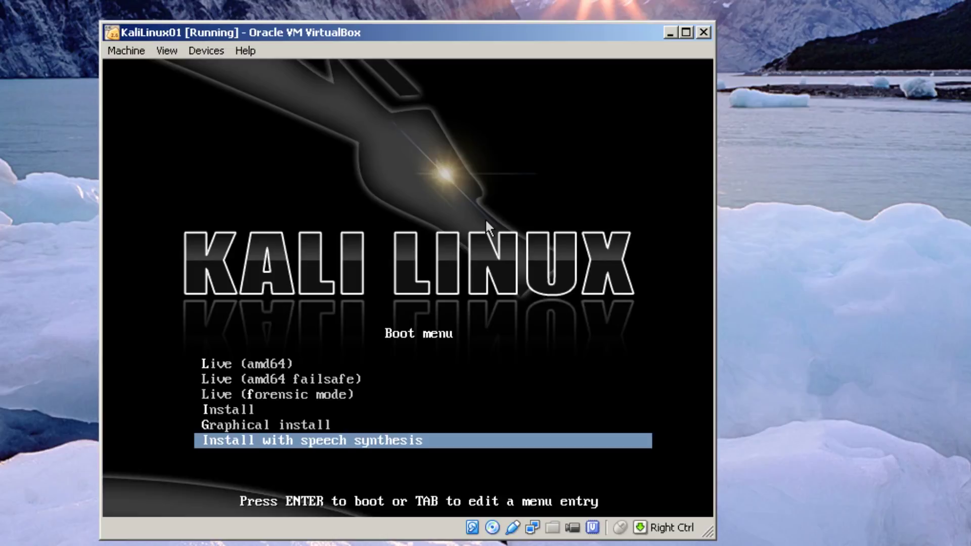
pyautogui.press('Up')
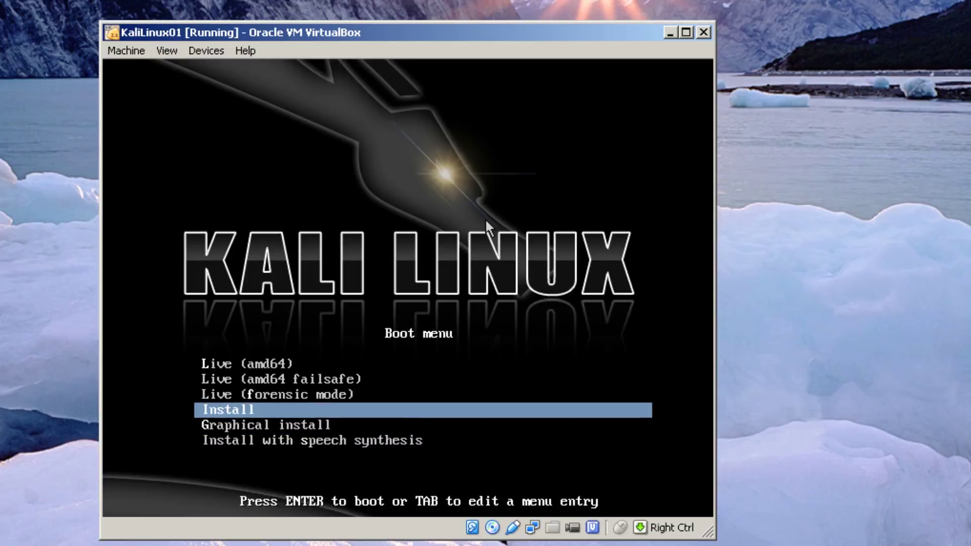
pyautogui.press('Return')
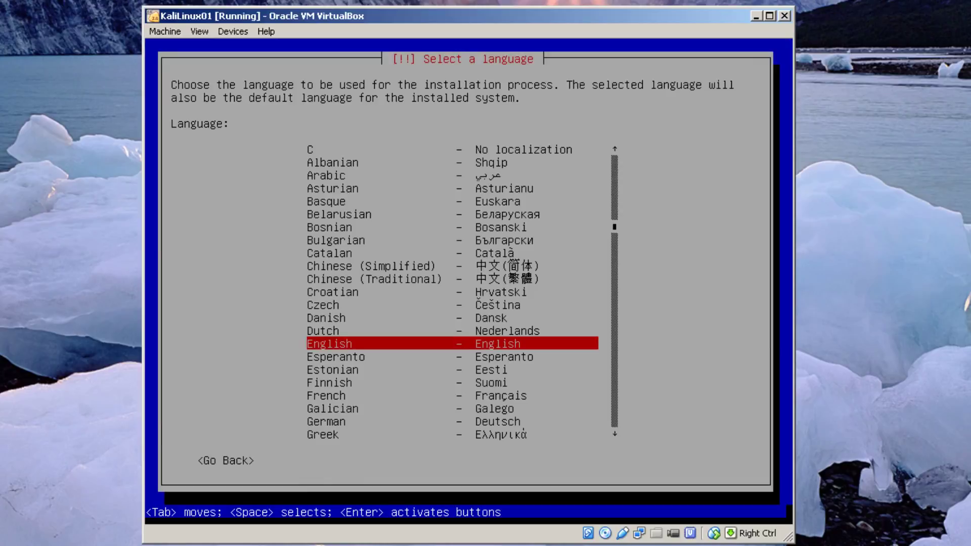
# Step: Accept English, United States and the American English keymap in the installer
pyautogui.press('Return')
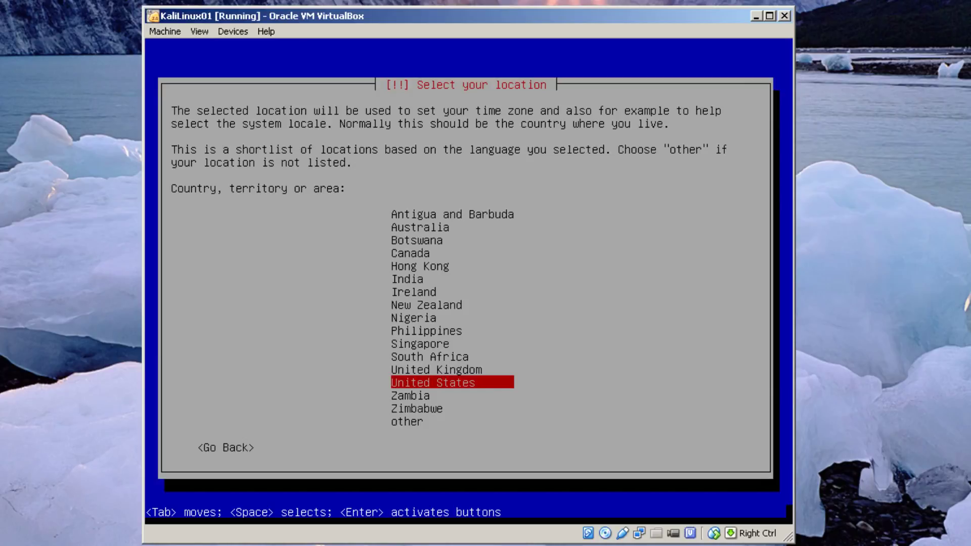
pyautogui.press('Return')
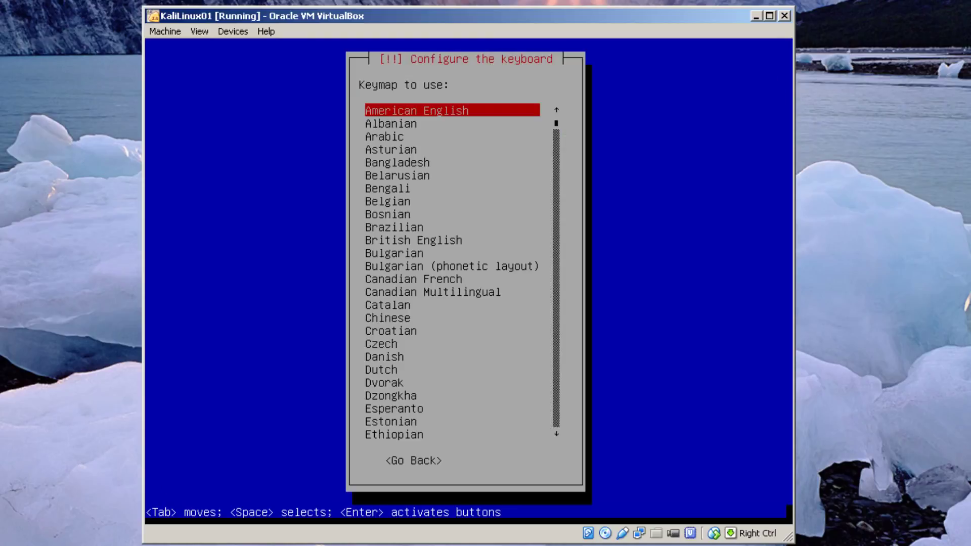
pyautogui.press('Return')
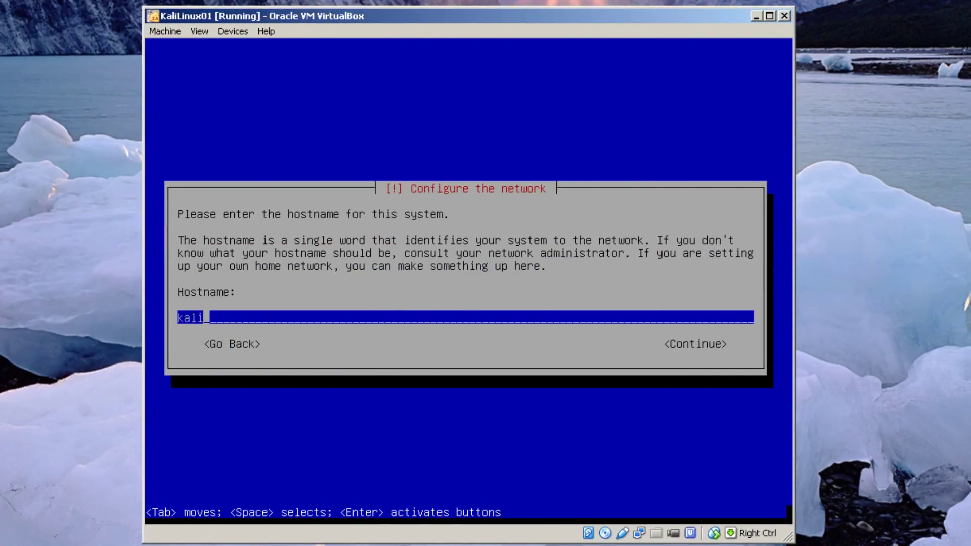
# Step: Enter hostname kalilinux01 and domain name private.edu in the Kali installer
pyautogui.write('linux01')
pyautogui.press('Return')
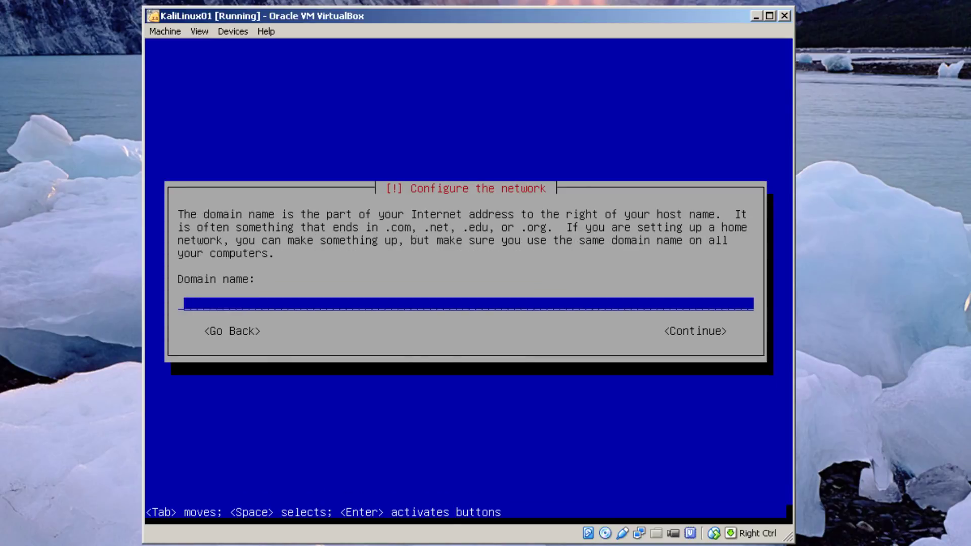
pyautogui.write('kalilinux')
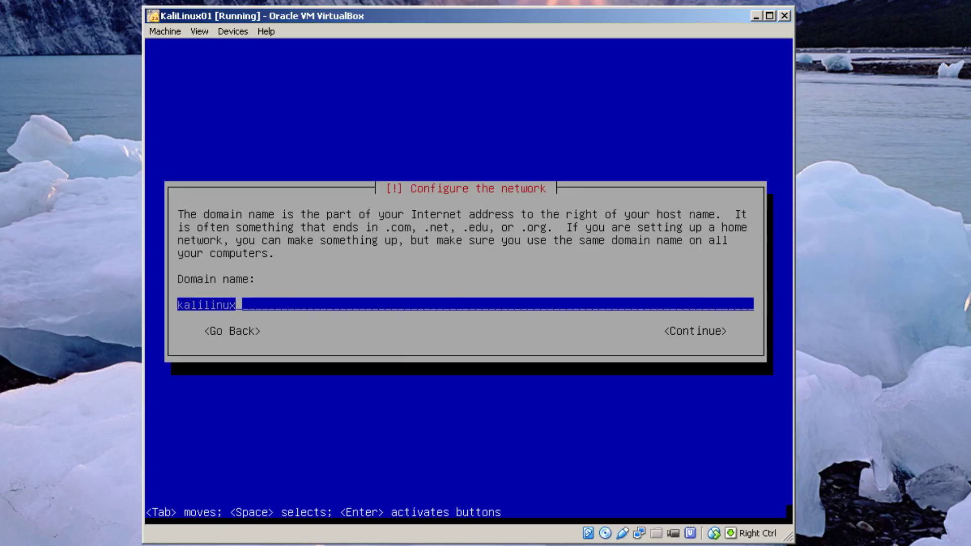
pyautogui.write('01.private.')
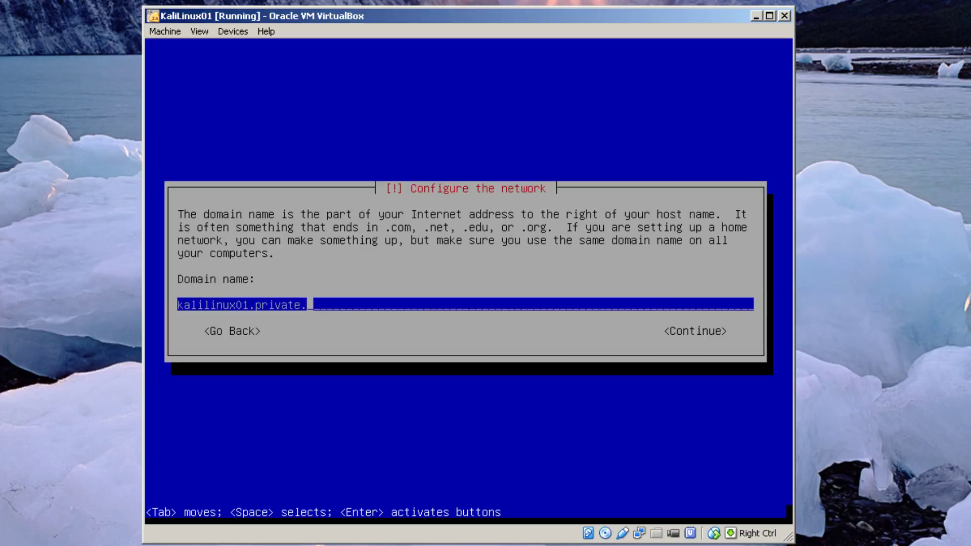
pyautogui.write('edu')
pyautogui.press('Left')
pyautogui.press('Left')
pyautogui.press('Left')
pyautogui.press('Left')
pyautogui.press('Left')
pyautogui.press('Left')
pyautogui.press('Left')
pyautogui.press('Left')
pyautogui.press('Left')
pyautogui.press('Left')
pyautogui.press('Left')
pyautogui.press('BackSpace')
pyautogui.press('BackSpace')
pyautogui.press('BackSpace')
pyautogui.press('BackSpace')
pyautogui.press('BackSpace')
pyautogui.press('BackSpace')
pyautogui.press('BackSpace')
pyautogui.press('BackSpace')
pyautogui.press('BackSpace')
pyautogui.press('BackSpace')
pyautogui.press('BackSpace')
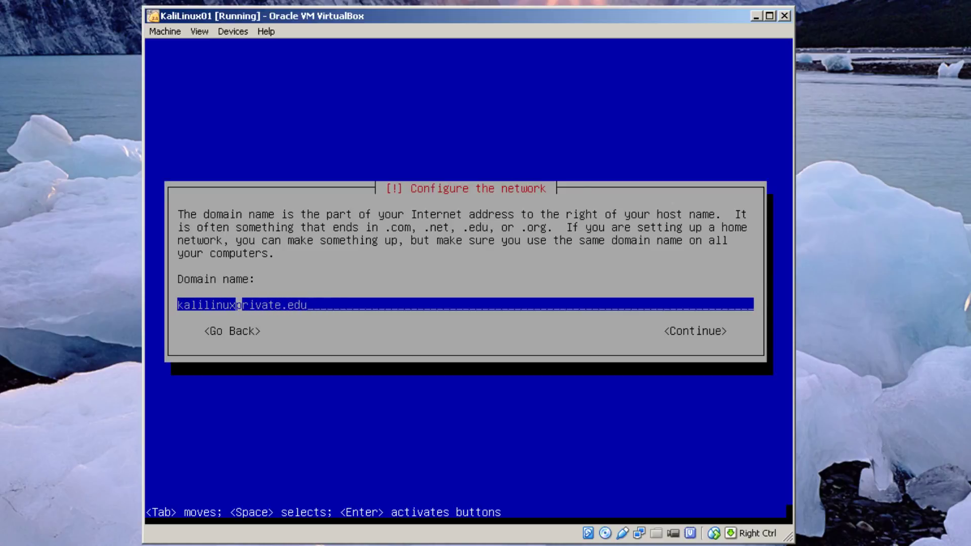
pyautogui.press('BackSpace')
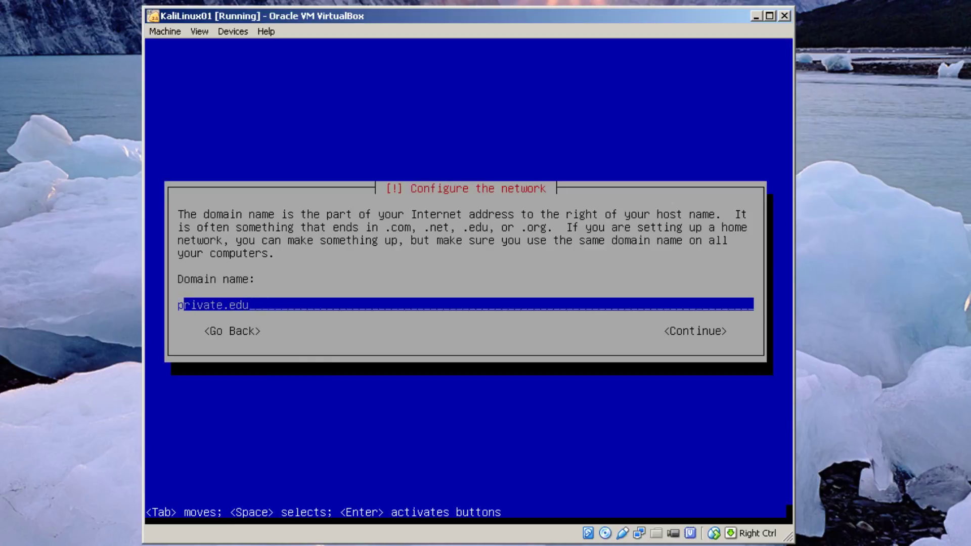
pyautogui.press('Tab')
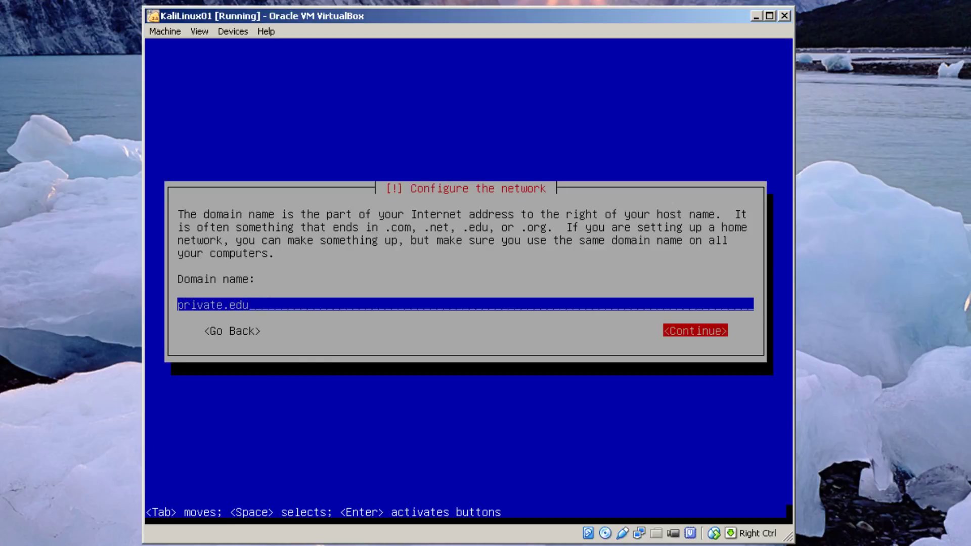
pyautogui.press('Return')
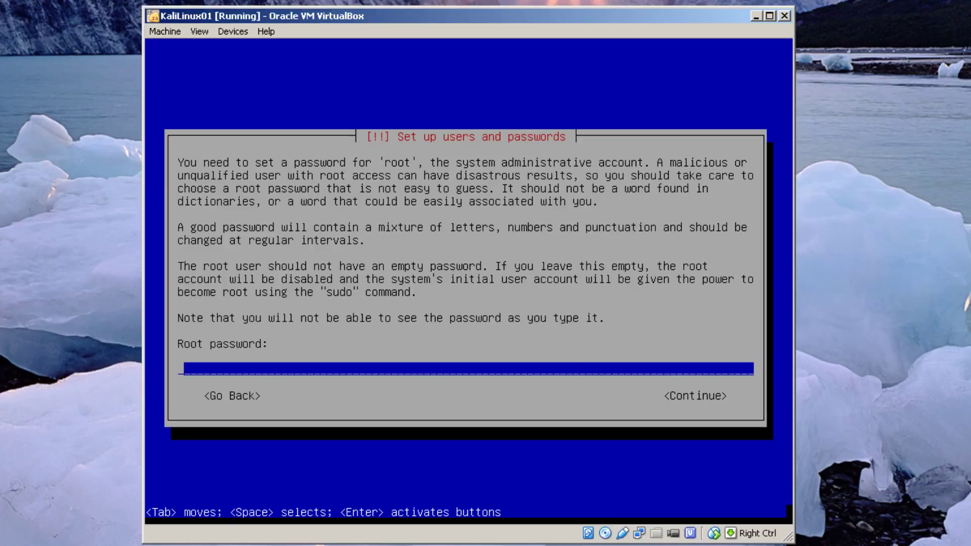
# Step: Enter the root password and retype it to confirm
pyautogui.write('********')
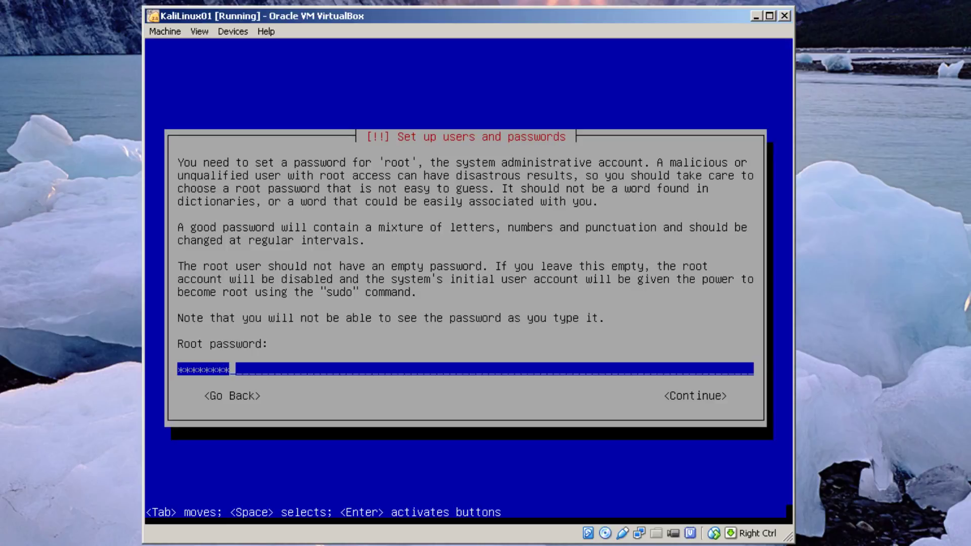
pyautogui.press('Return')
pyautogui.write('********')
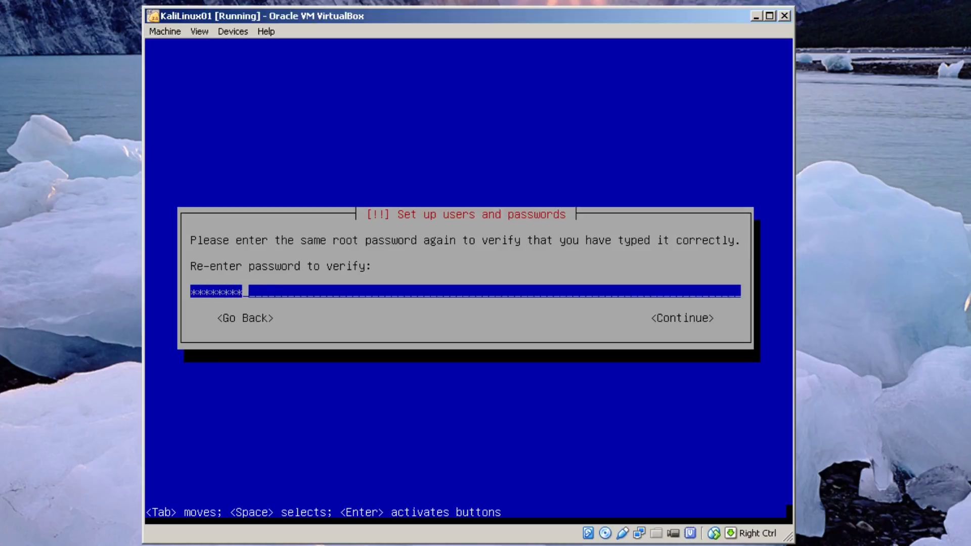
pyautogui.press('Return')
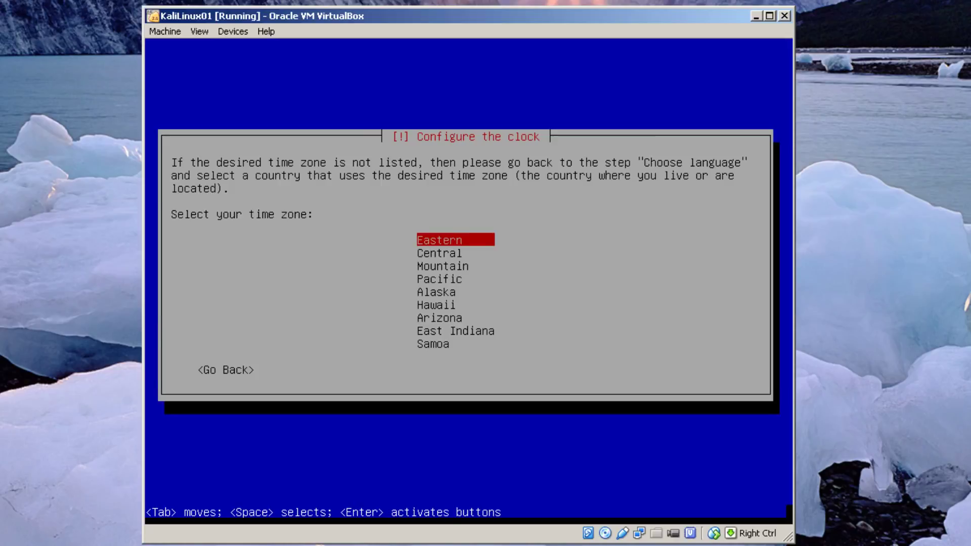
# Step: Pick Eastern time, then guided whole-disk partitioning with all files in one partition, writing changes
pyautogui.press('Return')
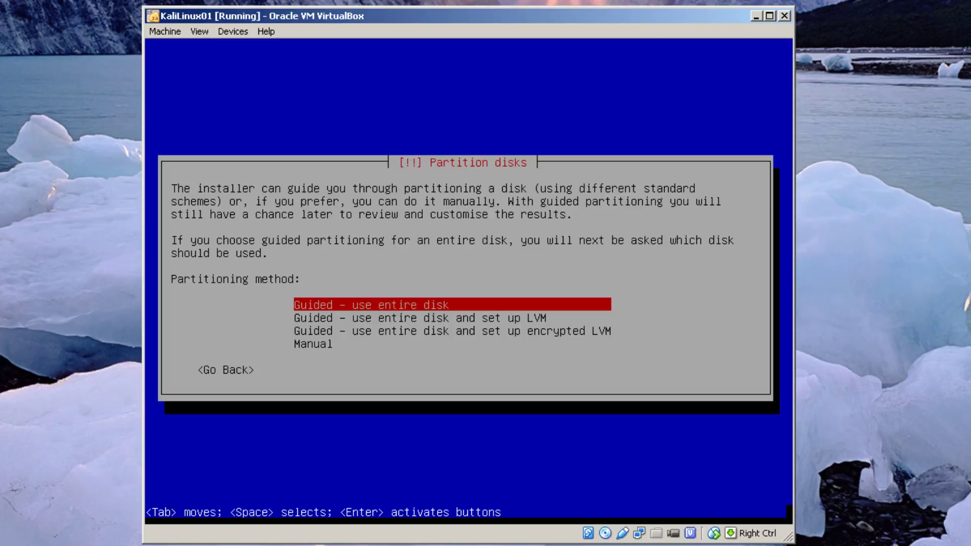
pyautogui.press('Return')
pyautogui.press('Return')
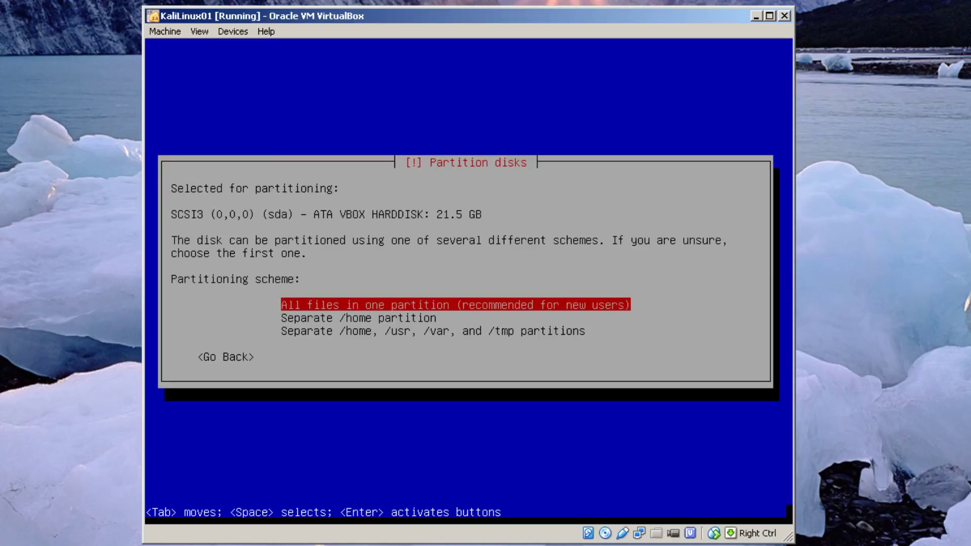
pyautogui.press('Return')
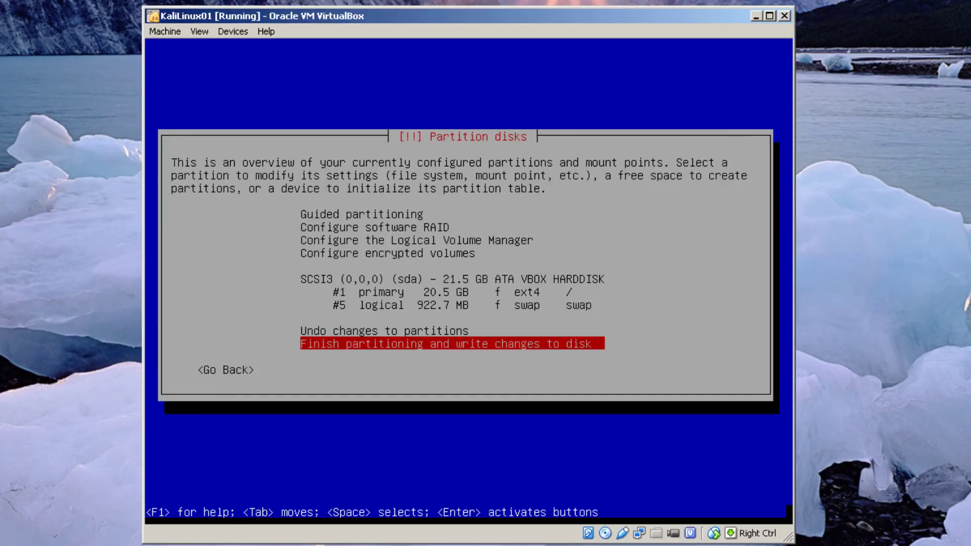
pyautogui.press('Return')
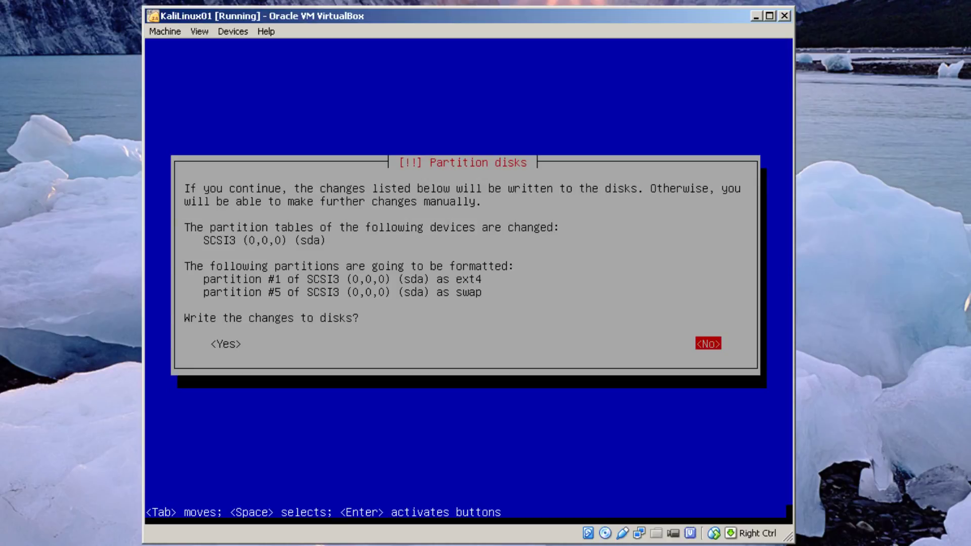
pyautogui.press('Tab')
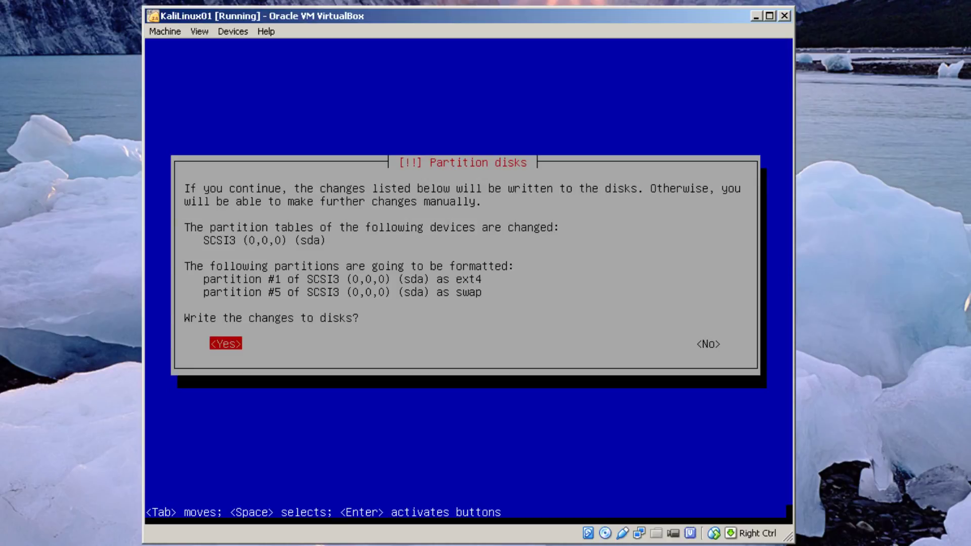
pyautogui.press('Return')
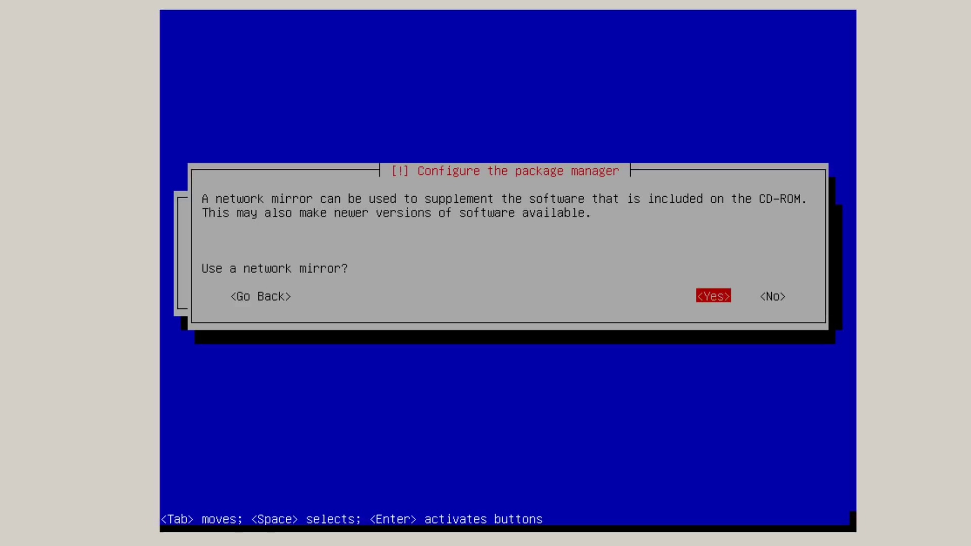
# Step: Use a network mirror with no HTTP proxy, then complete the install and reboot into Kali
pyautogui.press('Return')
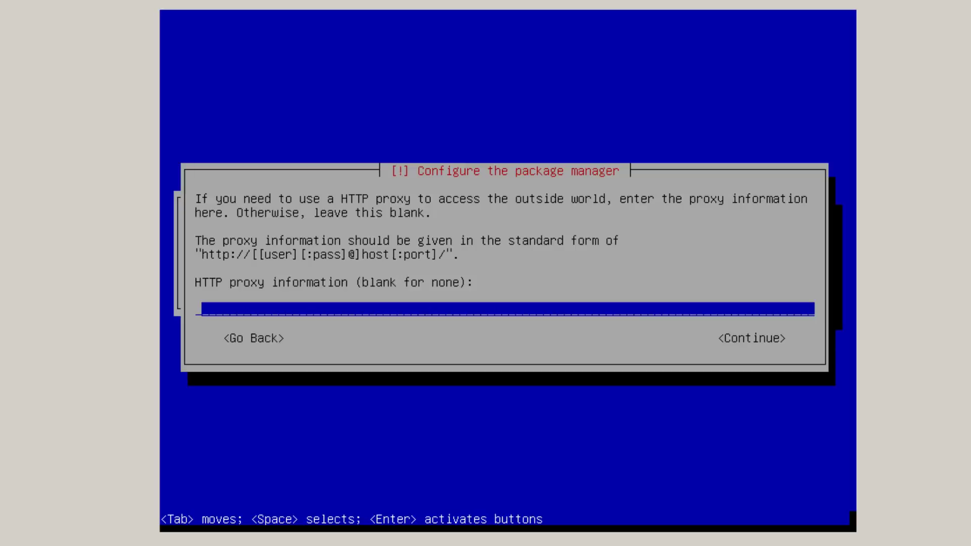
pyautogui.press('Return')
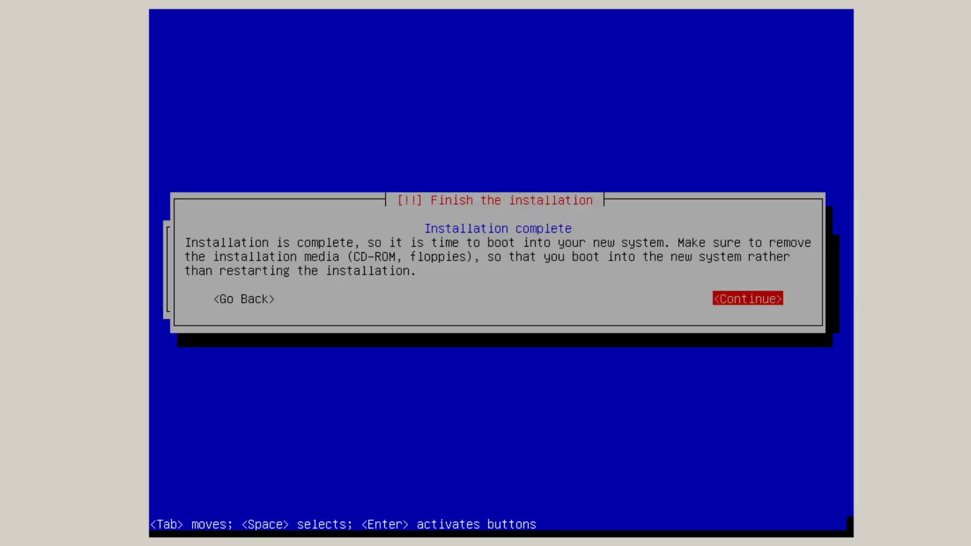
pyautogui.press('Return')
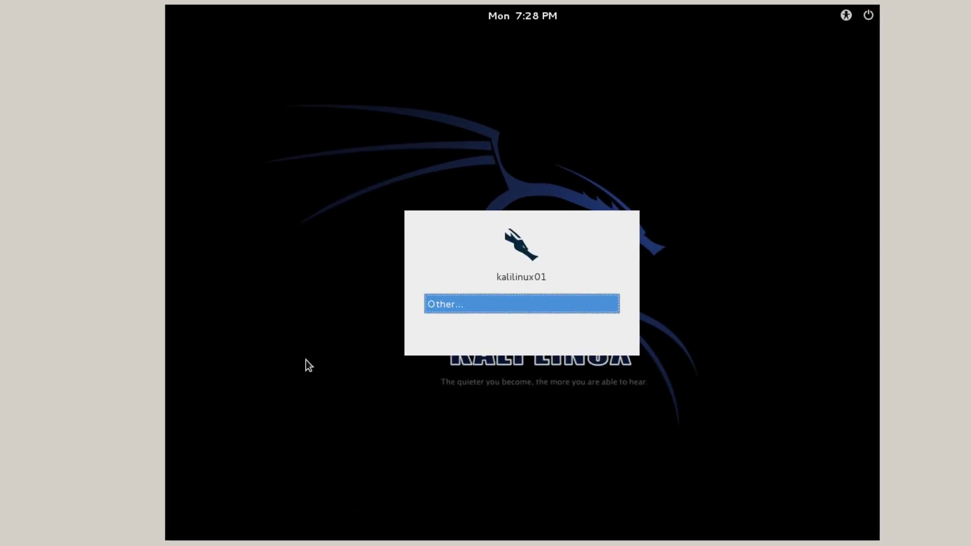
# Step: Sign in to Kali through Other... as user root with the account password
pyautogui.click(492, 302)
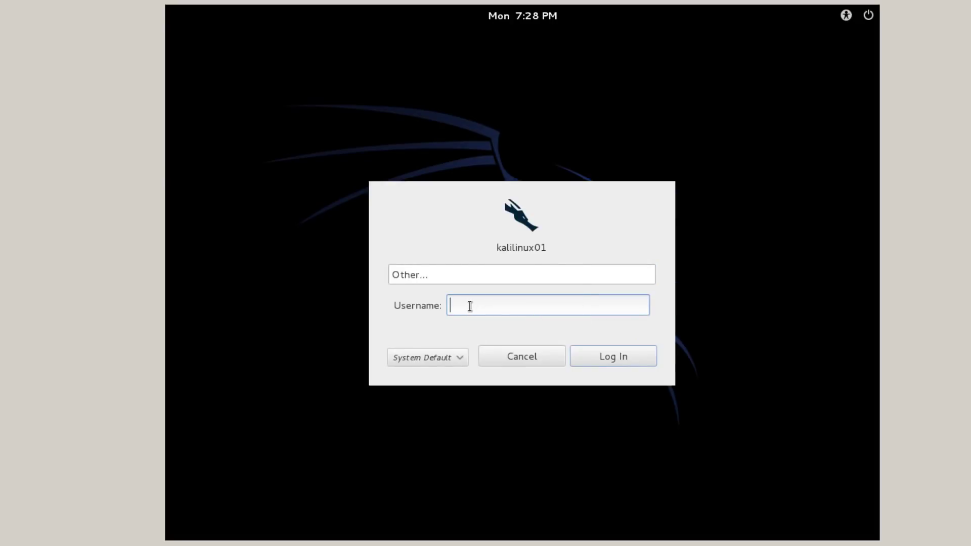
pyautogui.write('root')
pyautogui.click(615, 356)
pyautogui.write('********')
pyautogui.press('Return')
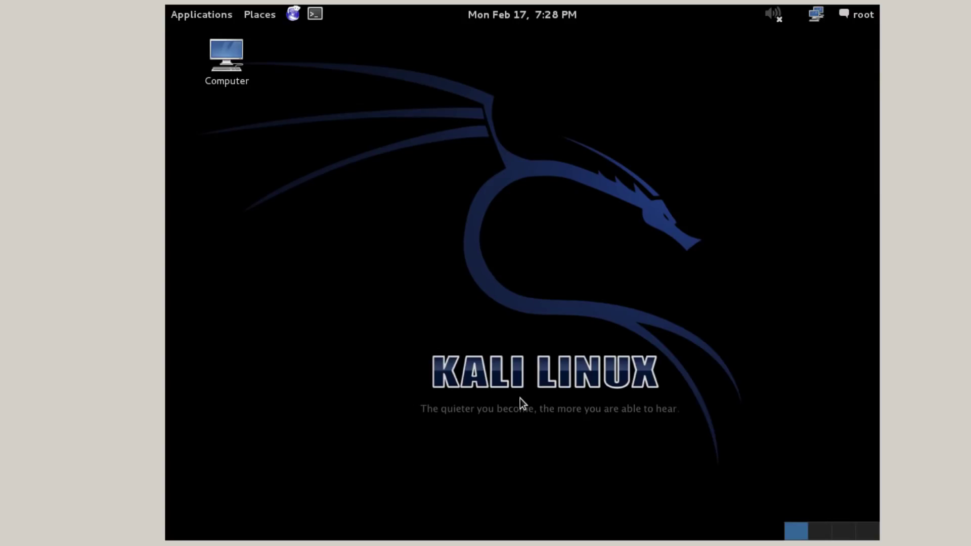
# Step: Open a terminal window from the Kali applications menu
pyautogui.click(203, 15)
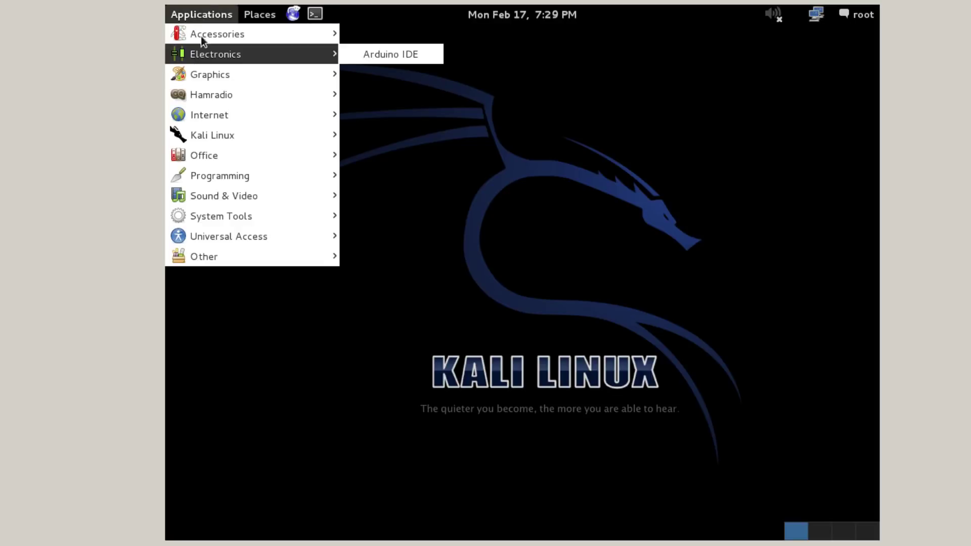
pyautogui.moveTo(202, 37)
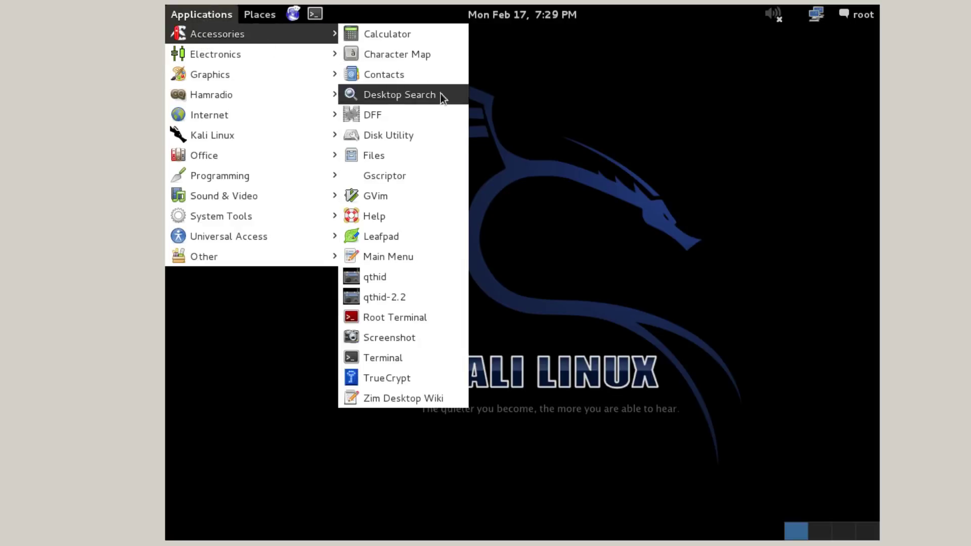
pyautogui.click(393, 362)
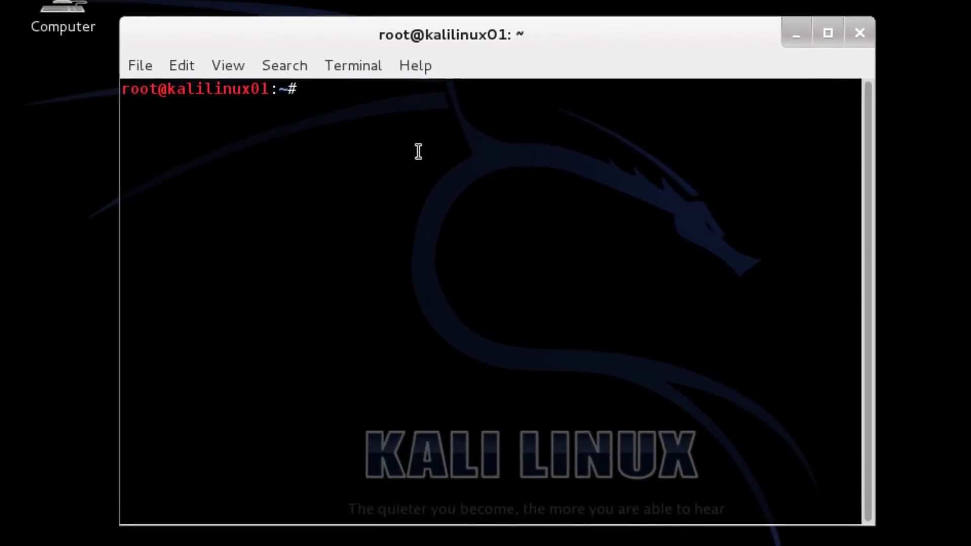
# Step: Type 'apt-get update && apt-get -y upgrade && apt-get -y install dkms' at the root prompt
pyautogui.write('sudo')
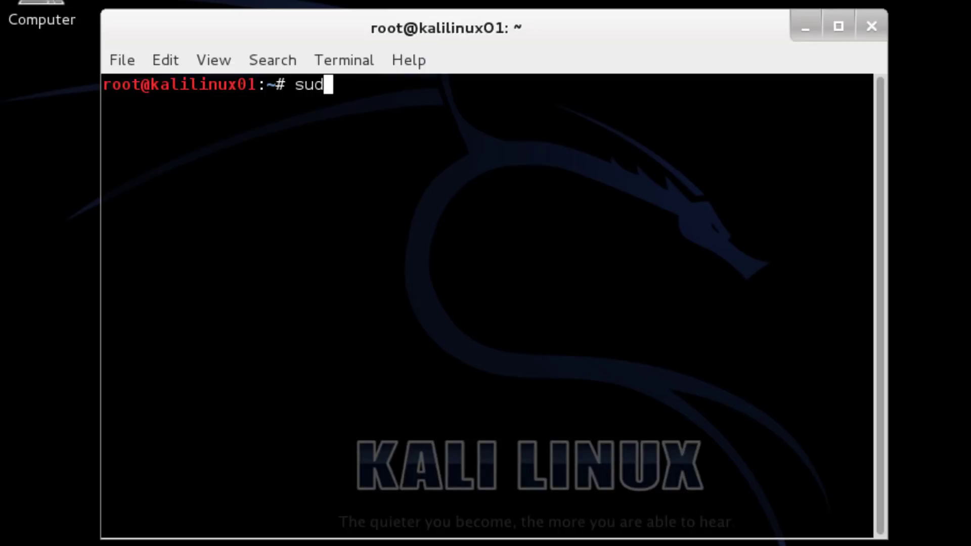
pyautogui.press('BackSpace')
pyautogui.press('BackSpace')
pyautogui.press('BackSpace')
pyautogui.press('BackSpace')
pyautogui.write('apt-get')
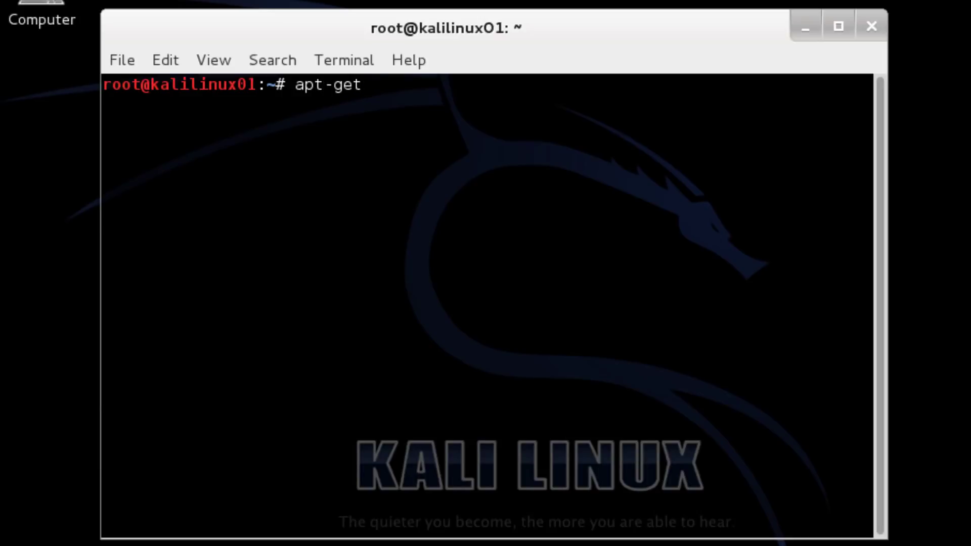
pyautogui.write(' update &&')
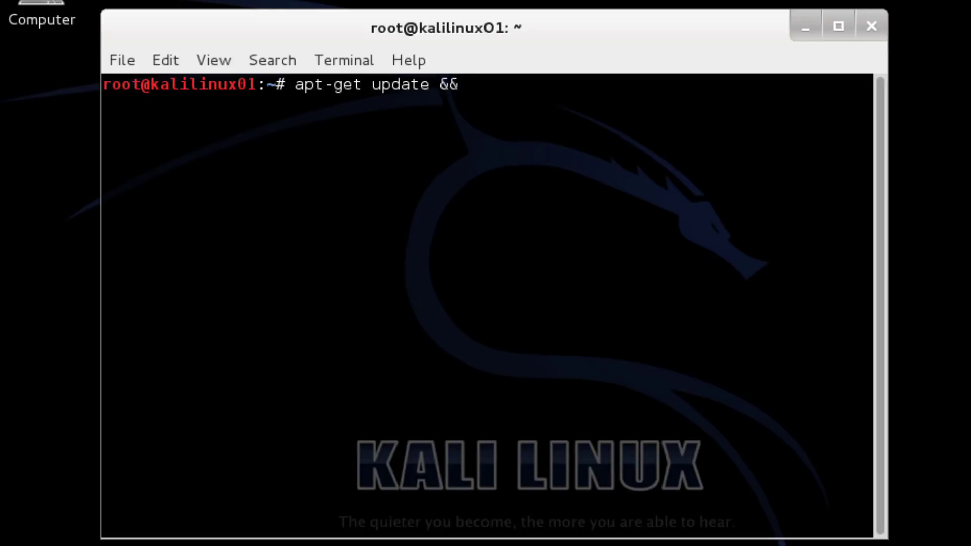
pyautogui.write(' apt-get')
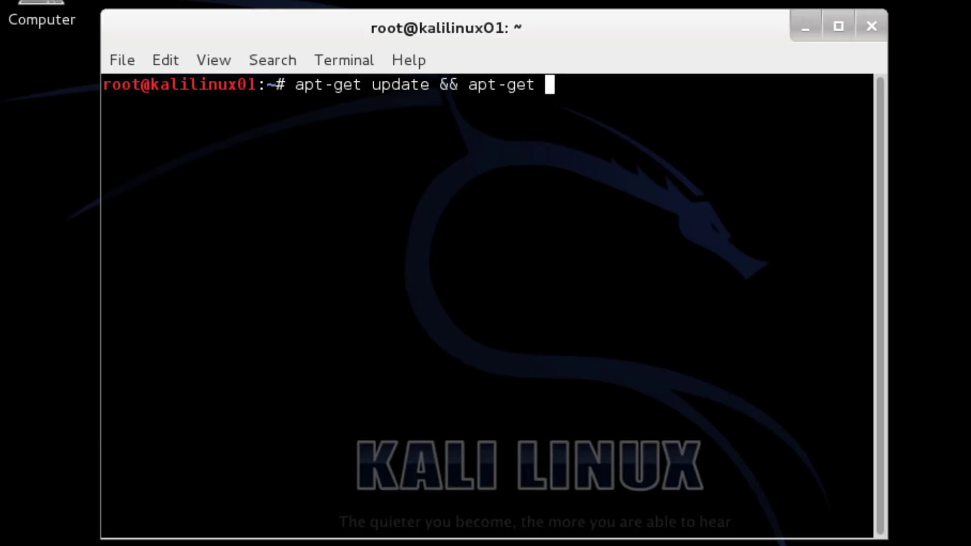
pyautogui.write(' -y upgrade')
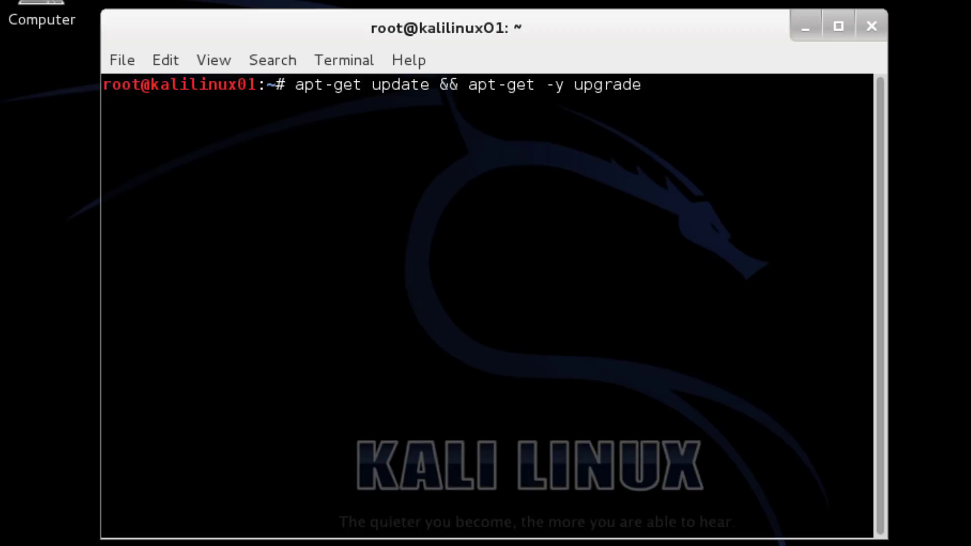
pyautogui.write(' && apt-get')
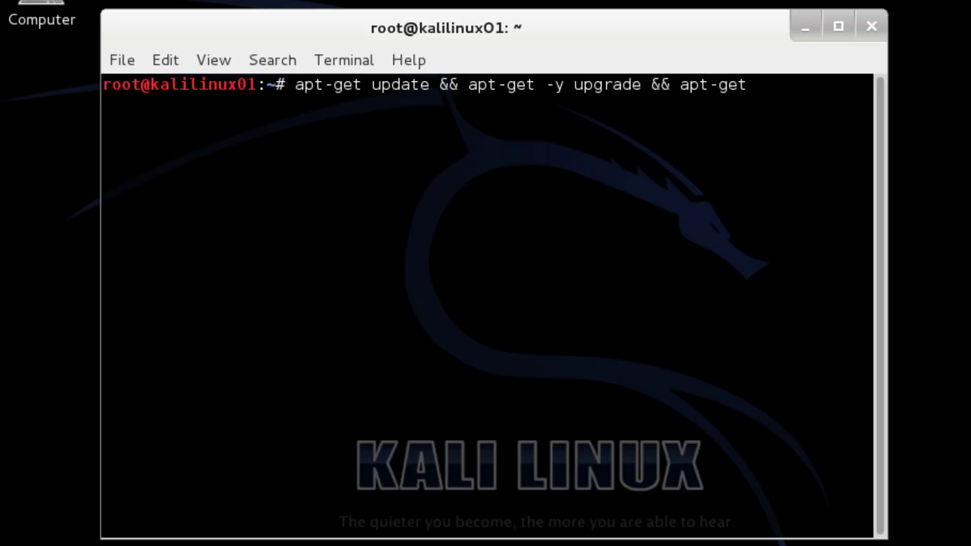
pyautogui.write(' -y')
pyautogui.write('instal')
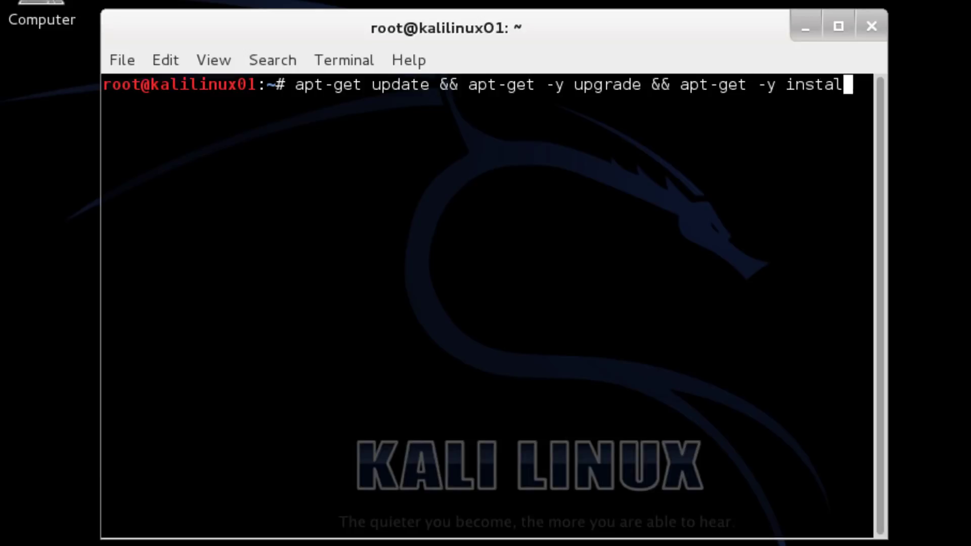
pyautogui.write('l dkms')
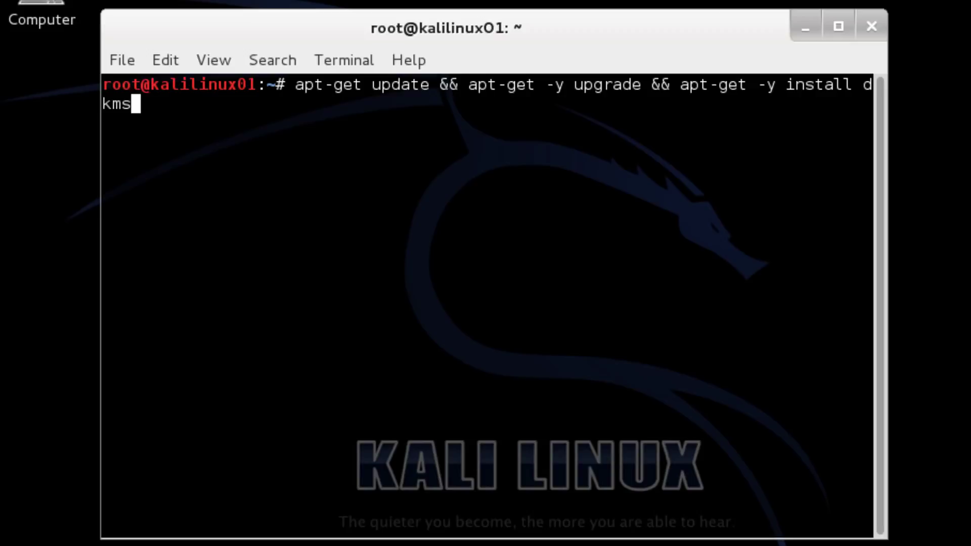
# Step: Run the update, upgrade and dkms install, then shut the guest down with poweroff
pyautogui.press('Return')
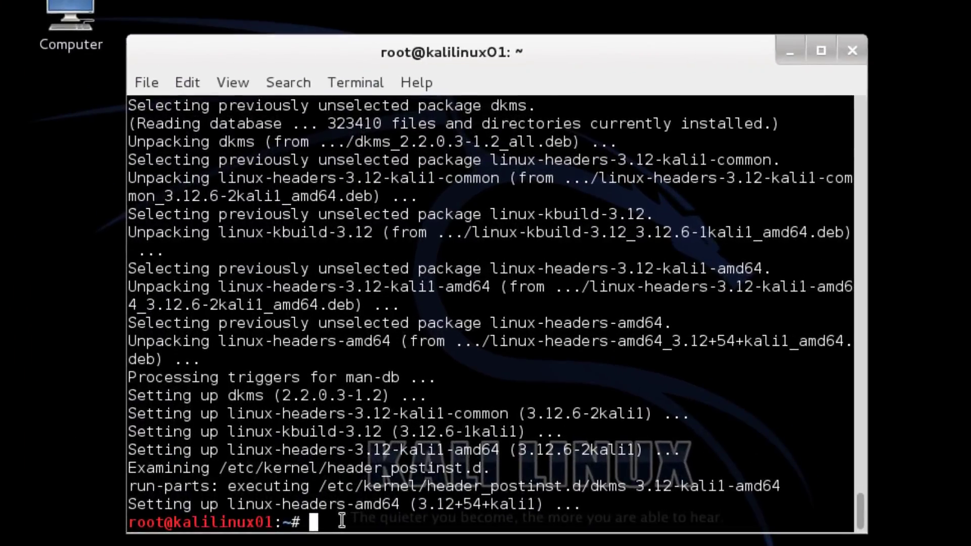
pyautogui.write('poweroff')
pyautogui.press('Return')
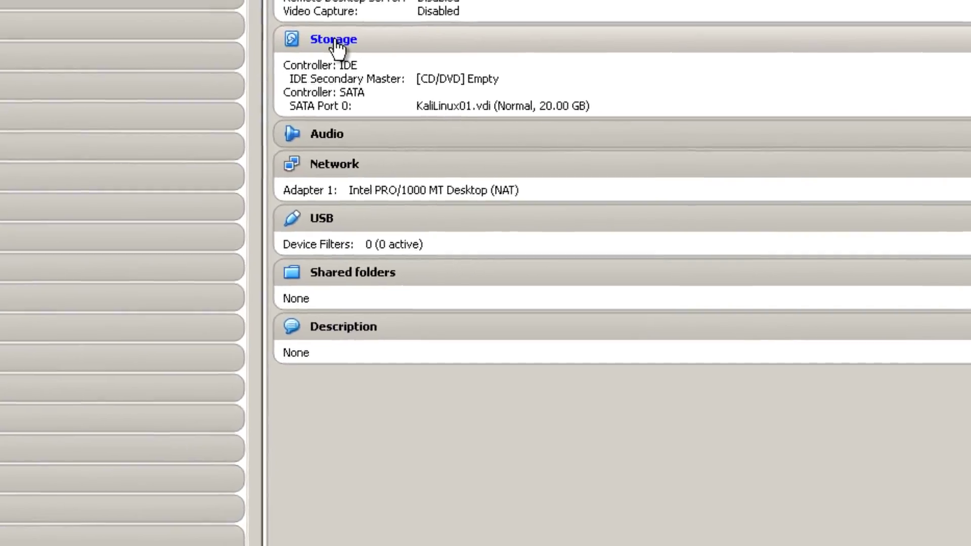
# Step: Load Host Drive 'E:' into KaliLinux01's empty IDE CD slot, save, and start the machine
pyautogui.click(662, 25)
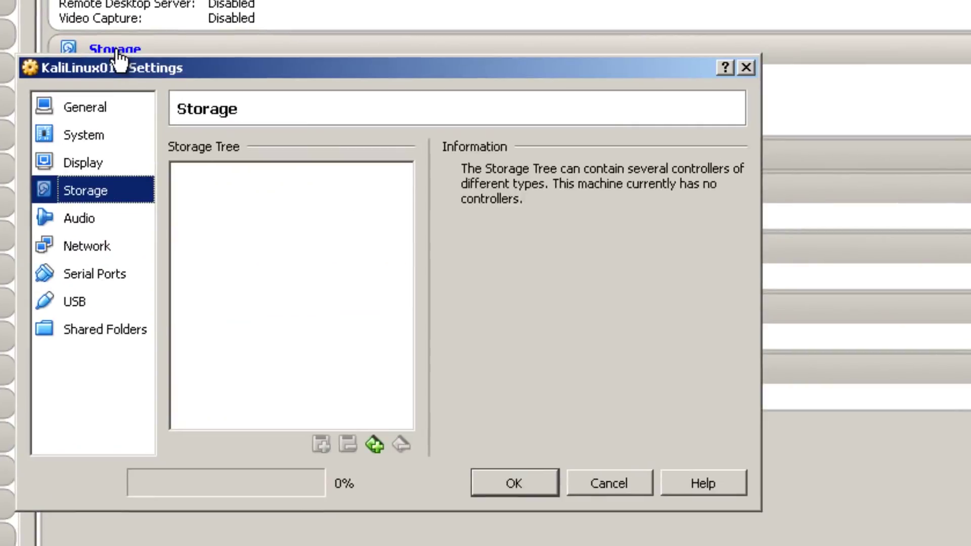
pyautogui.click(234, 207)
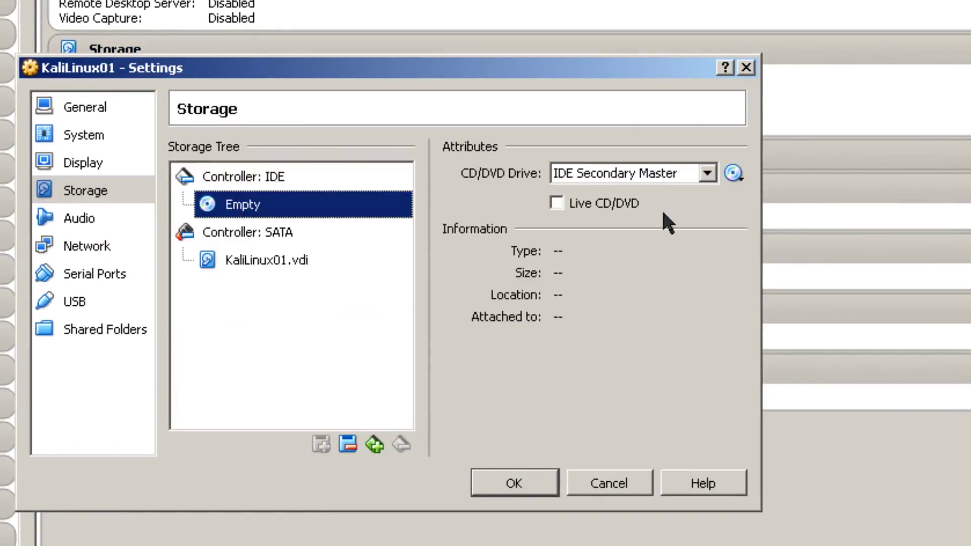
pyautogui.click(734, 173)
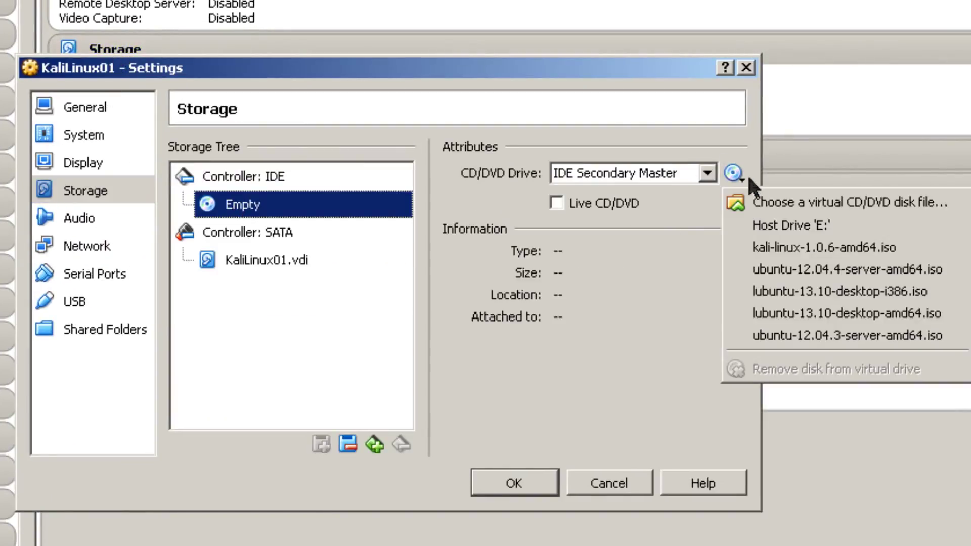
pyautogui.click(776, 224)
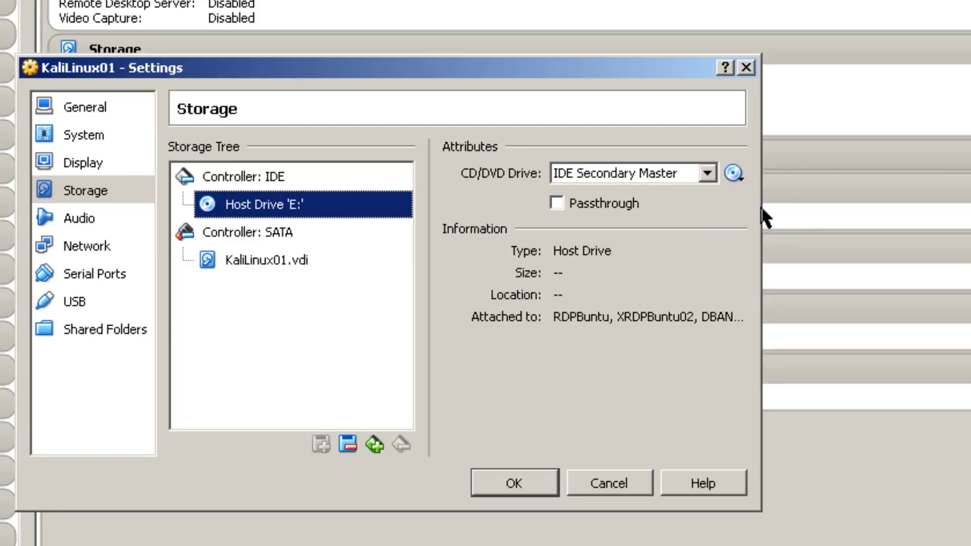
pyautogui.click(539, 479)
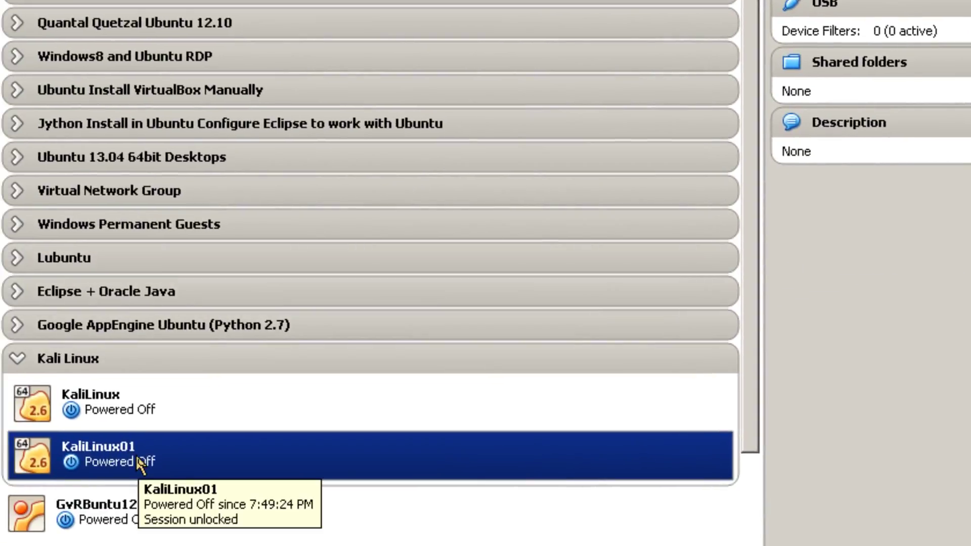
pyautogui.rightClick(143, 462)
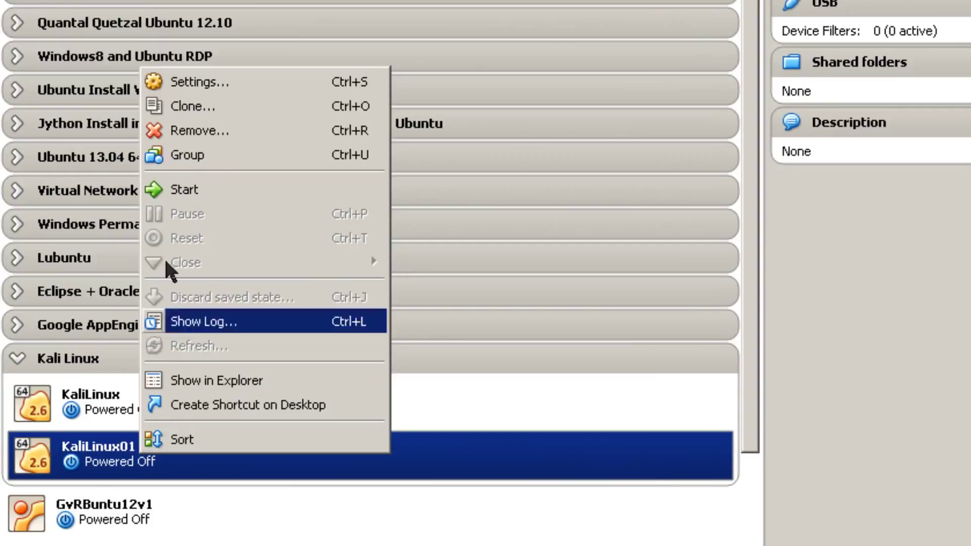
pyautogui.click(193, 195)
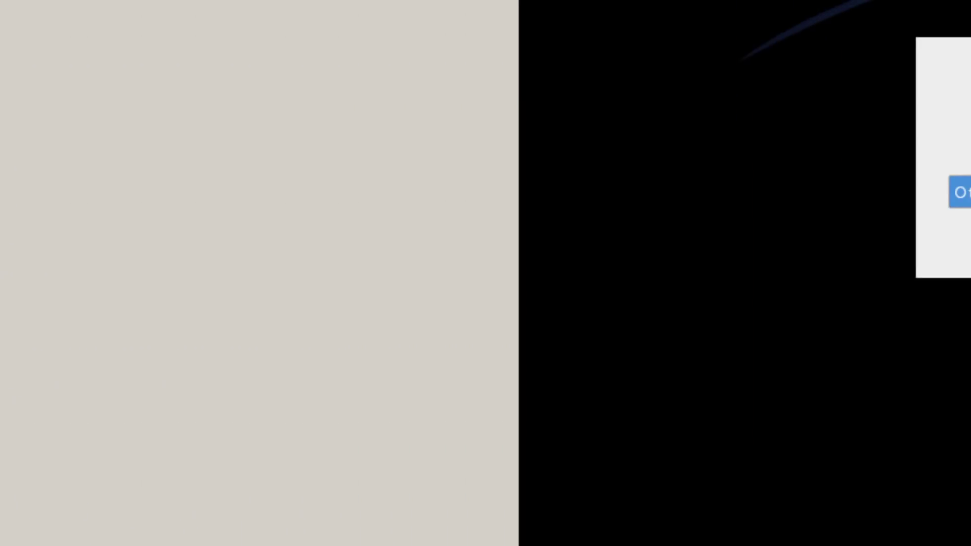
# Step: Log back in as root and insert the Guest Additions CD image from Devices
pyautogui.click(960, 192)
pyautogui.write('root')
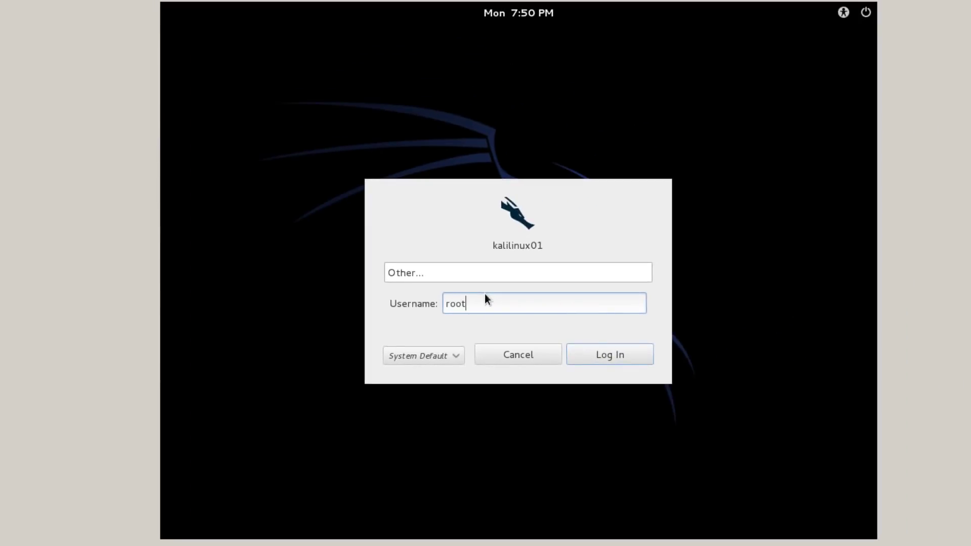
pyautogui.click(581, 348)
pyautogui.write('********')
pyautogui.press('Return')
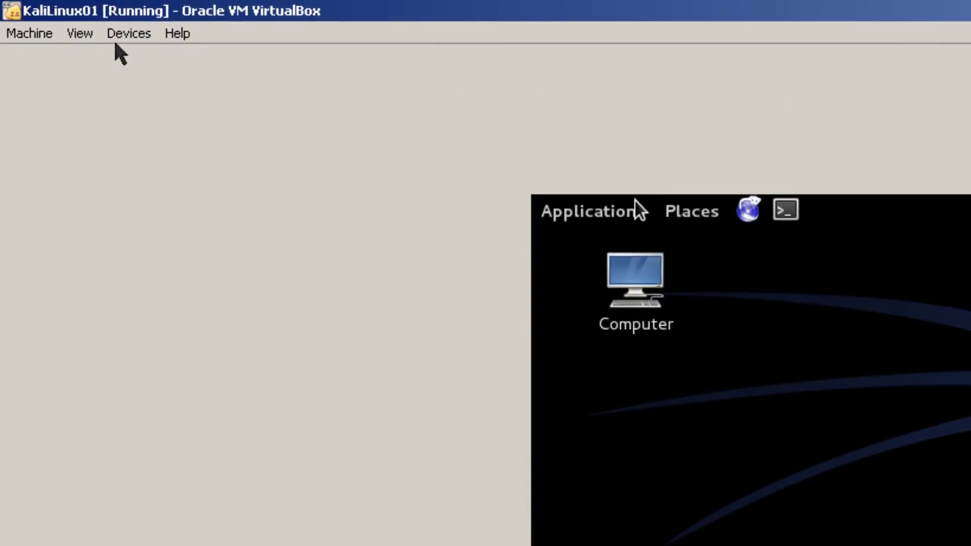
pyautogui.click(124, 35)
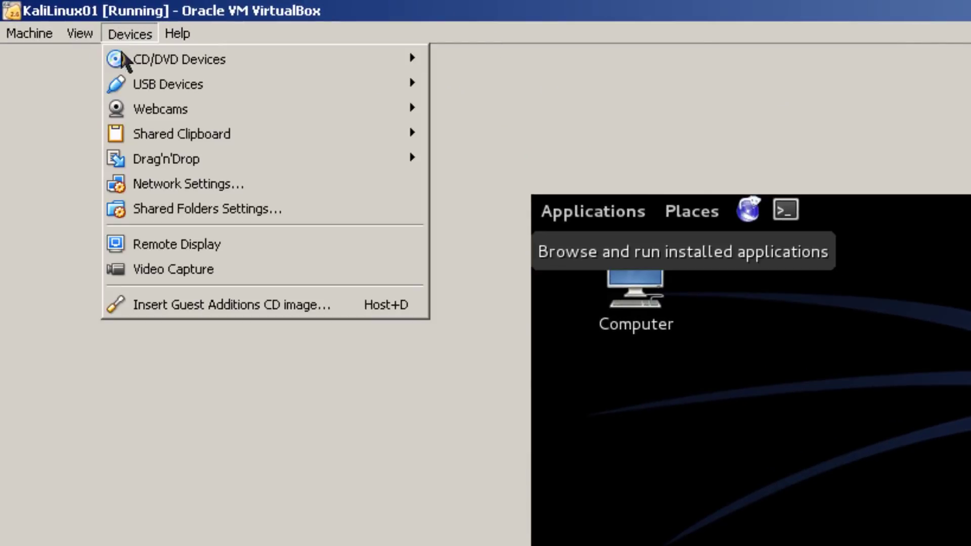
pyautogui.click(162, 306)
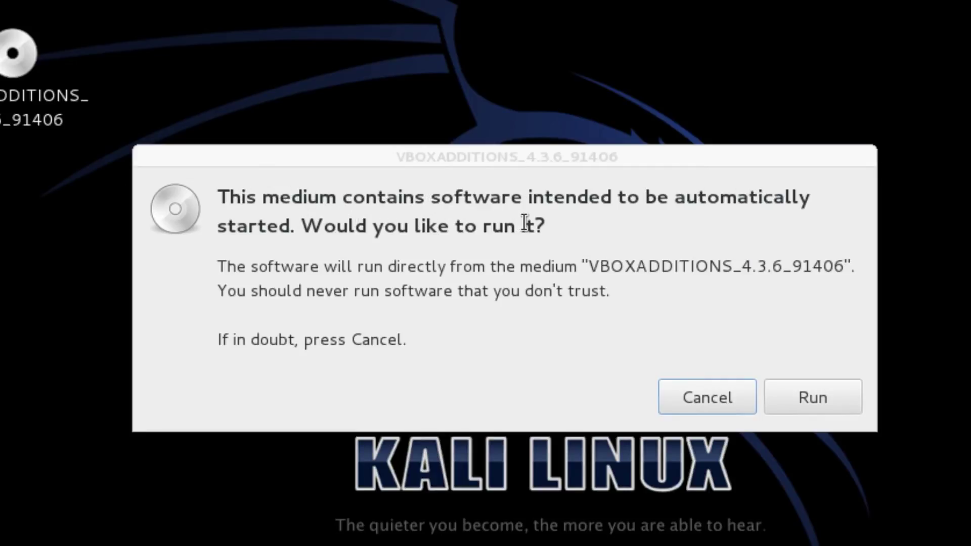
# Step: Run the disc's autorun, dismiss the 'Cannot find the autorun program' error, and open Applications
pyautogui.click(821, 395)
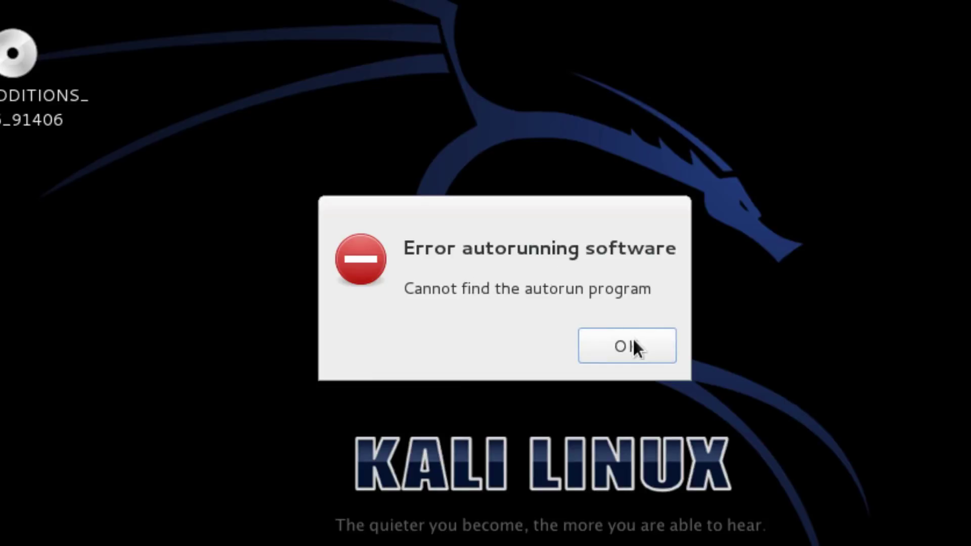
pyautogui.click(631, 346)
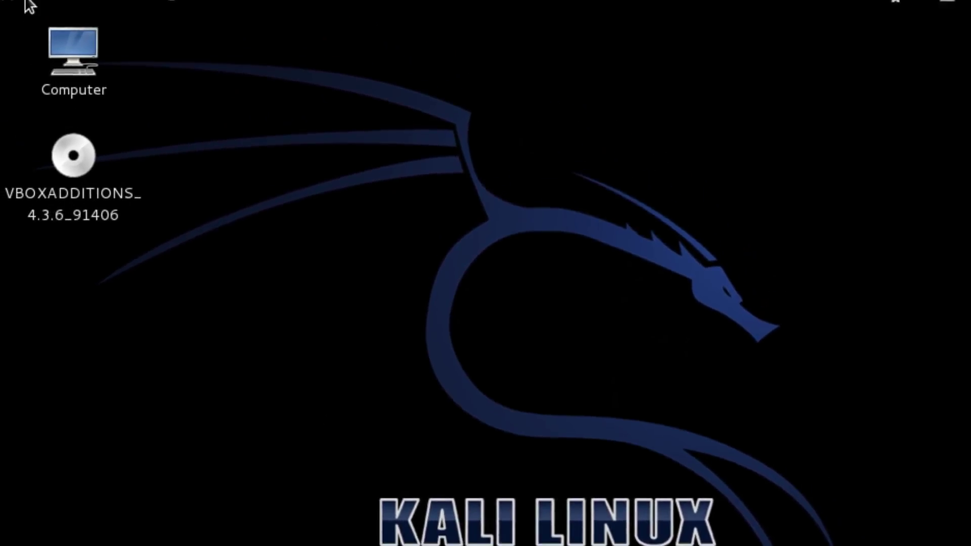
pyautogui.click(47, 11)
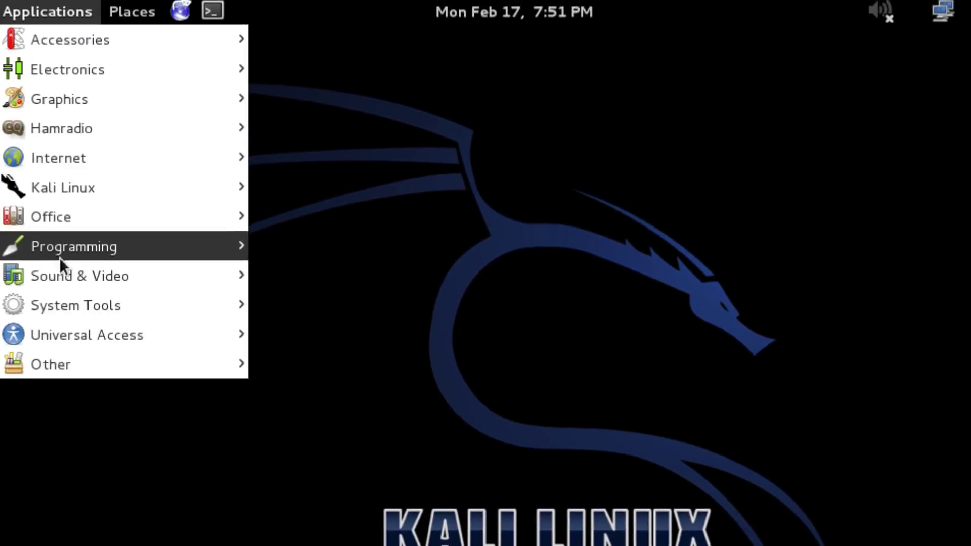
# Step: In a new terminal, change into /media and list its contents
pyautogui.moveTo(59, 217)
pyautogui.moveTo(89, 53)
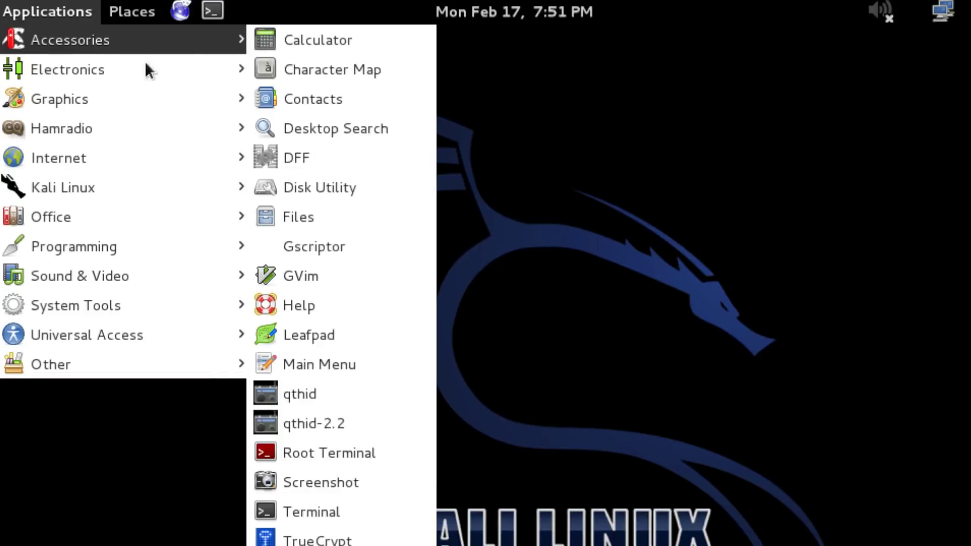
pyautogui.click(310, 512)
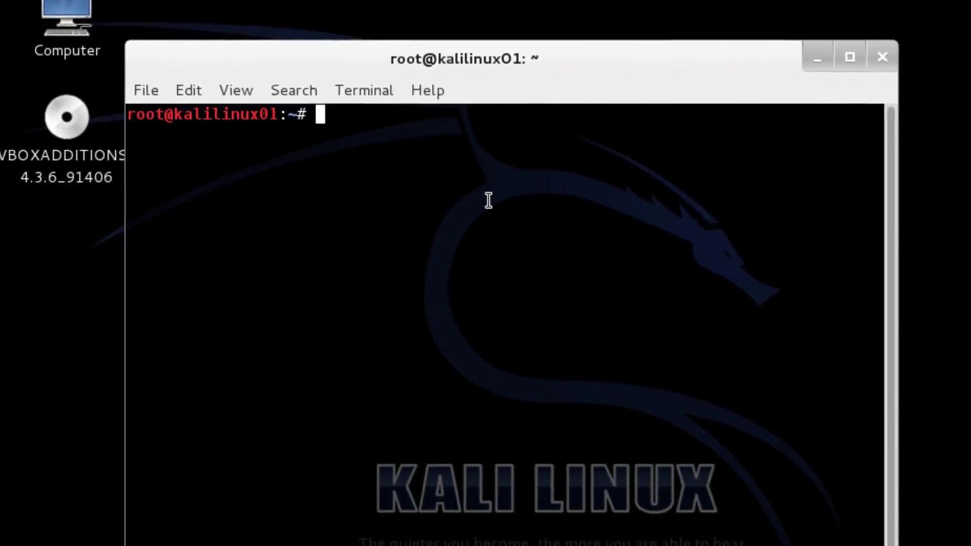
pyautogui.write('cd /media')
pyautogui.press('Return')
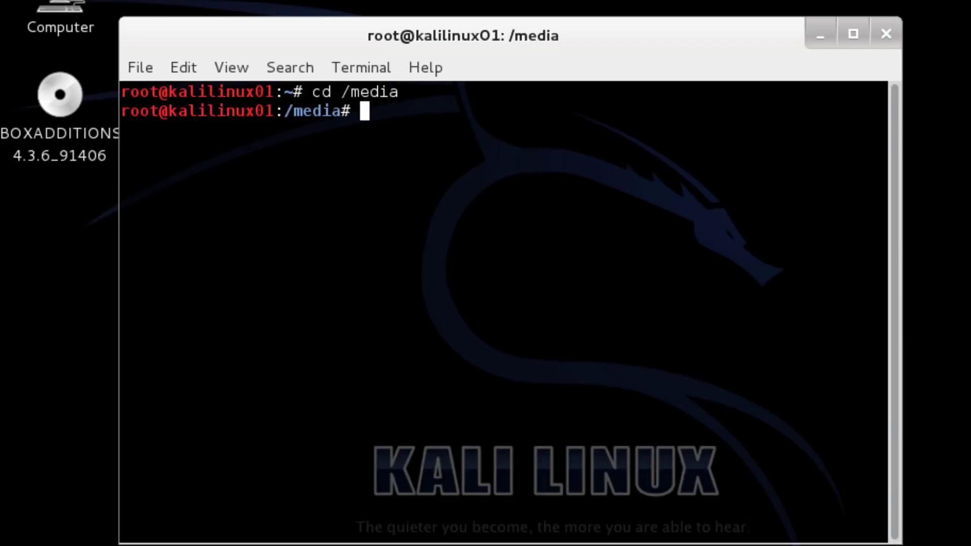
pyautogui.write('ls')
pyautogui.press('Return')
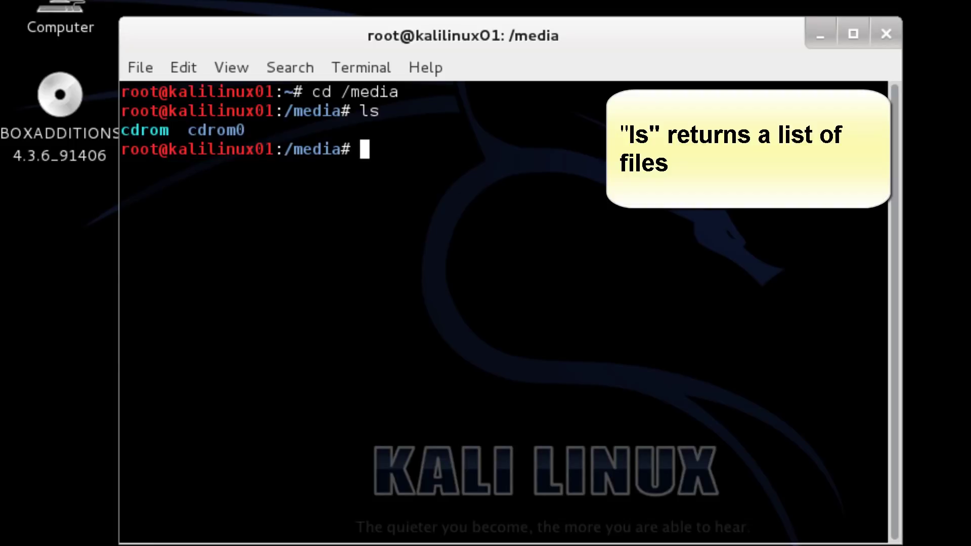
# Step: Enter cdrom0, list the Guest Additions files, and start typing './VBoxLinuxAdditions.run'
pyautogui.write('cd c')
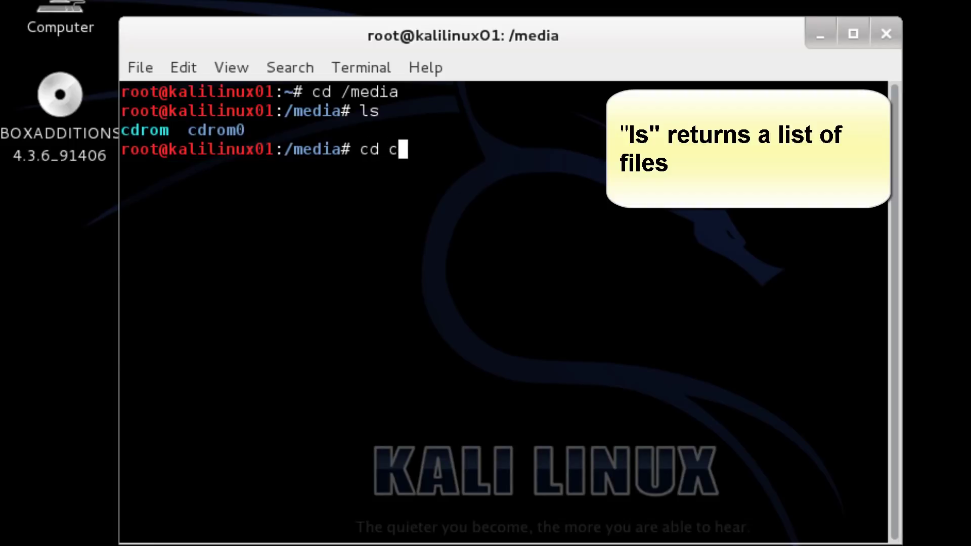
pyautogui.write('dro')
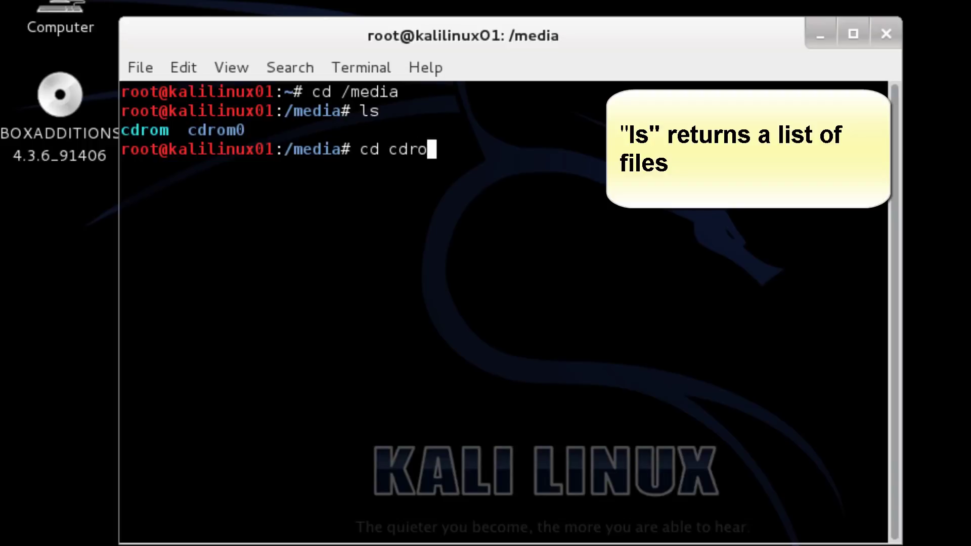
pyautogui.write('m0')
pyautogui.press('Return')
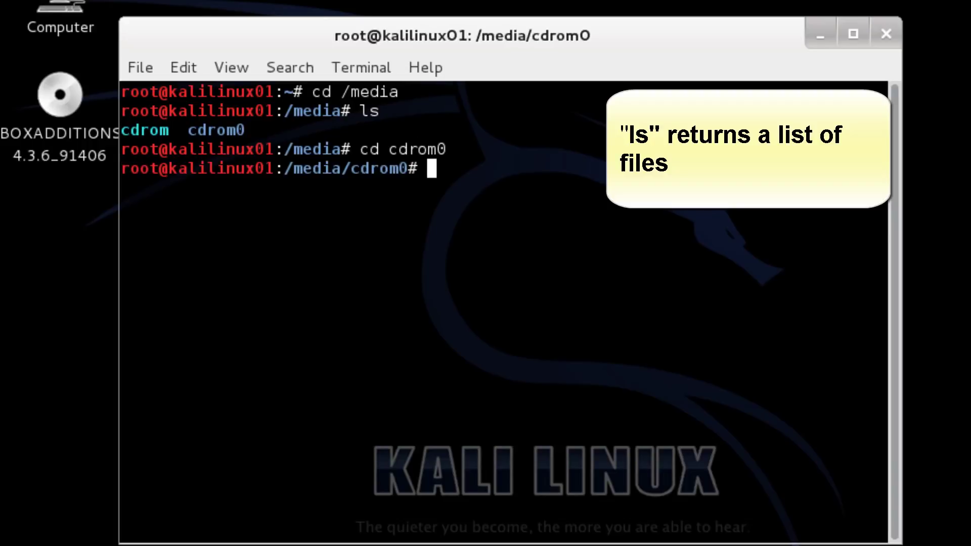
pyautogui.write('ls')
pyautogui.press('Return')
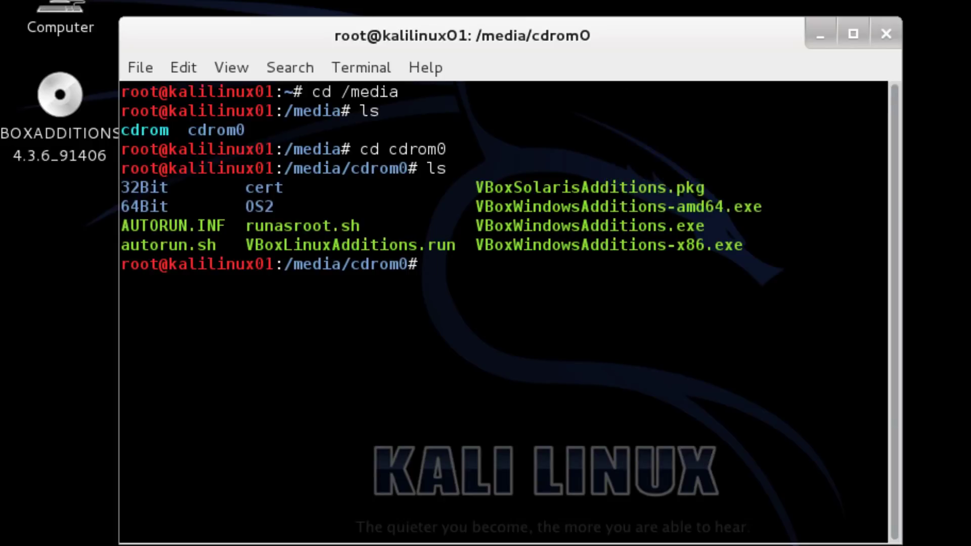
pyautogui.write('./VBoxLinus')
# Step: Try running ./VBoxLinuxAdditions.run directly from the CD
pyautogui.press('BackSpace')
pyautogui.write('xAdditions.run')
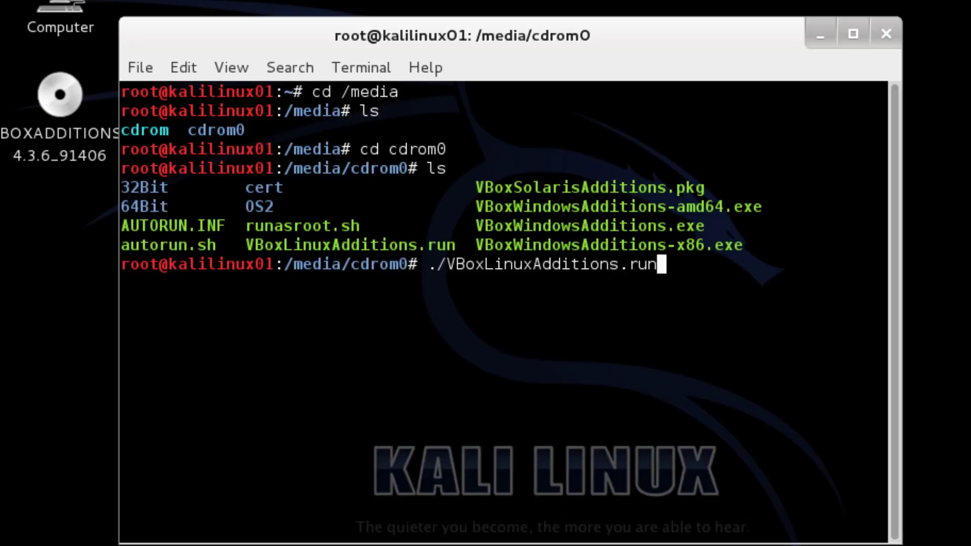
pyautogui.press('Return')
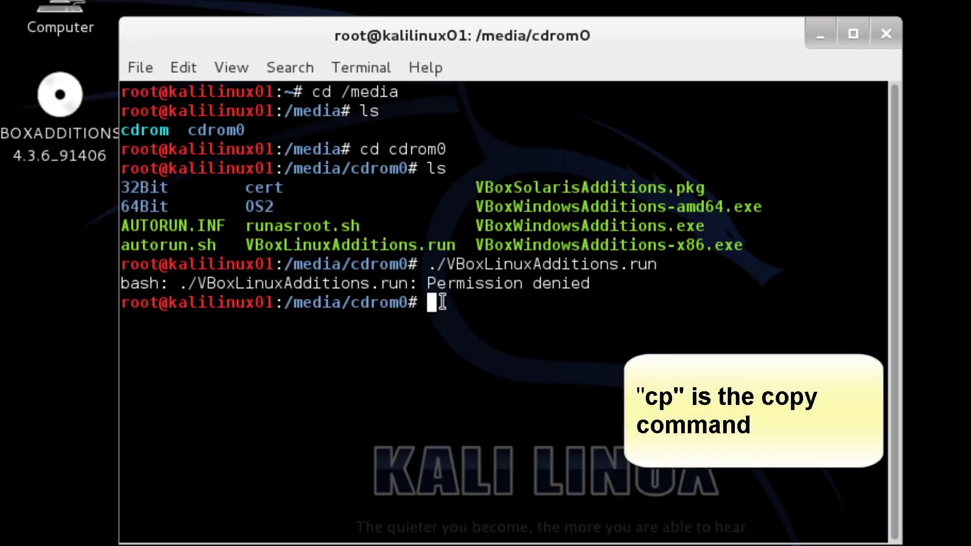
# Step: Copy VBoxLinuxAdditions.run into /root, change to /root, and list its files
pyautogui.write('cp VB')
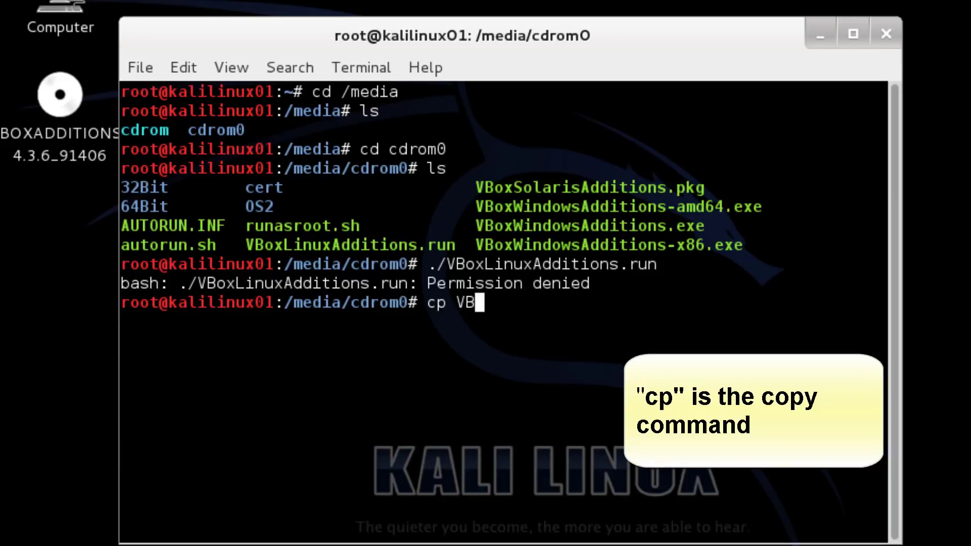
pyautogui.write('oxLinuxAdditions')
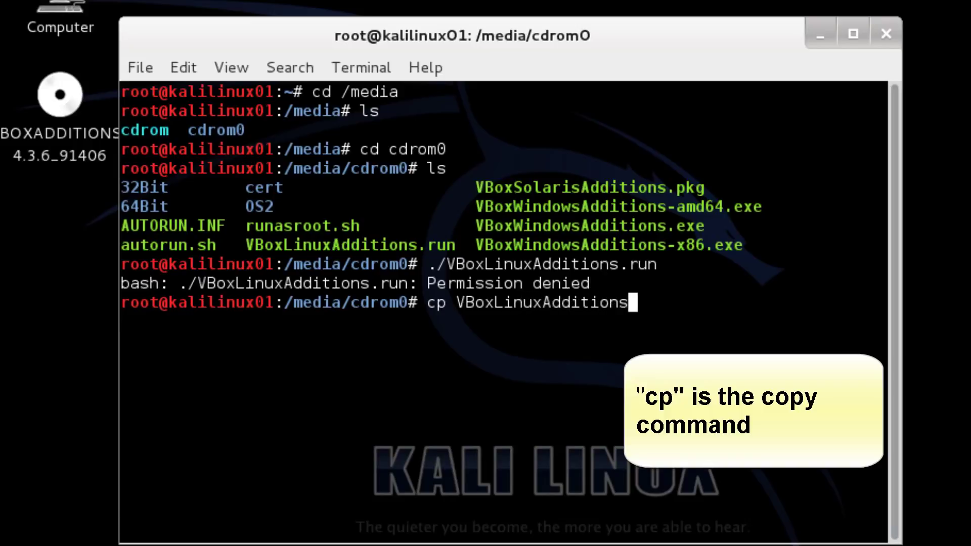
pyautogui.write('.un')
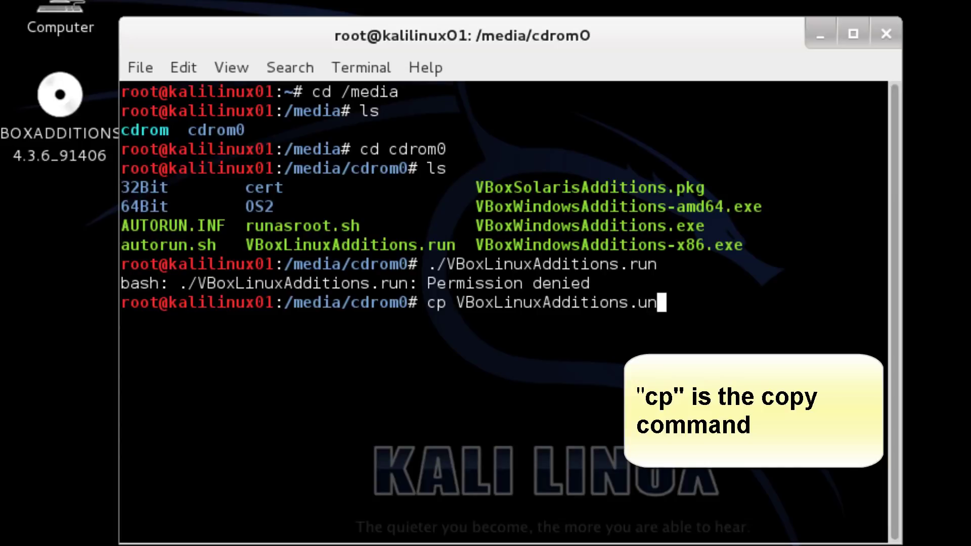
pyautogui.press('BackSpace')
pyautogui.press('BackSpace')
pyautogui.write('run /root')
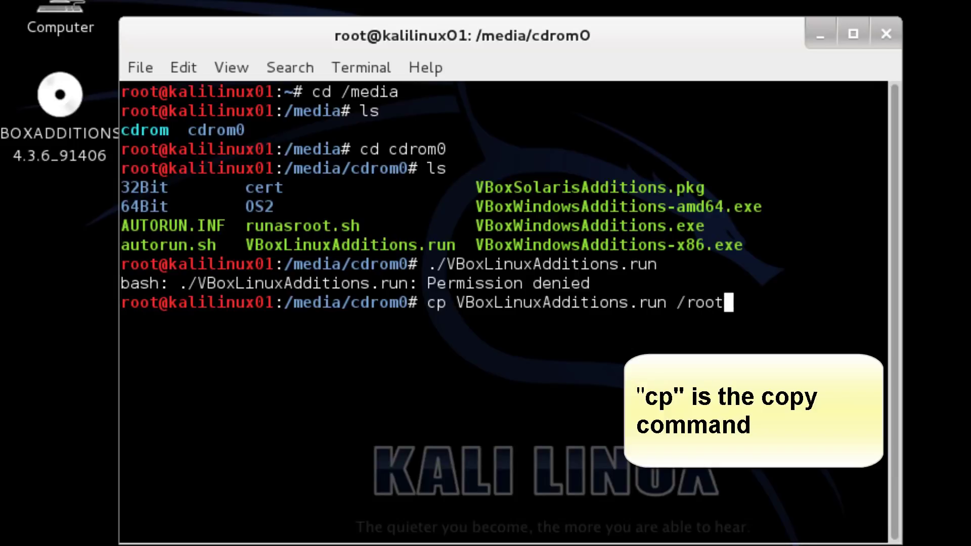
pyautogui.press('Return')
pyautogui.write('cd /root')
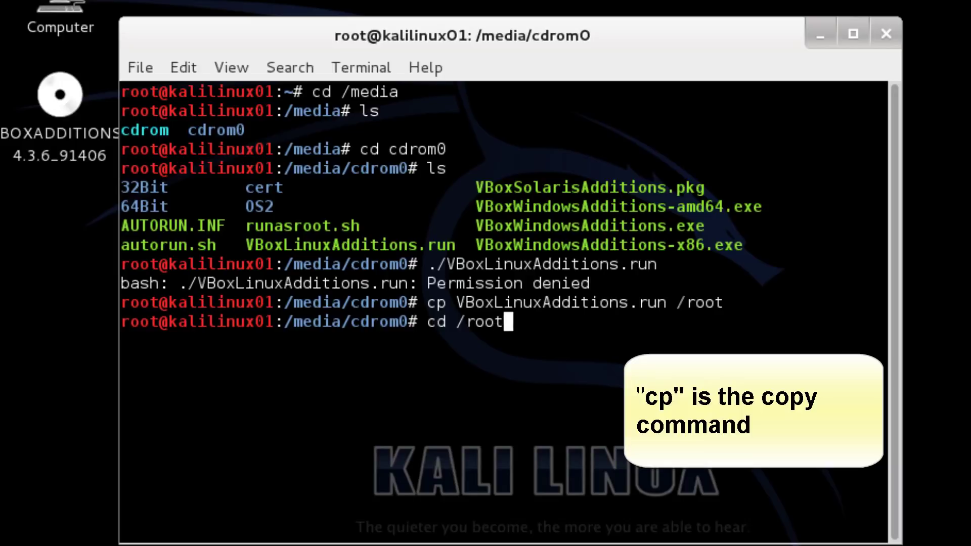
pyautogui.press('Return')
pyautogui.write('ls')
pyautogui.press('Return')
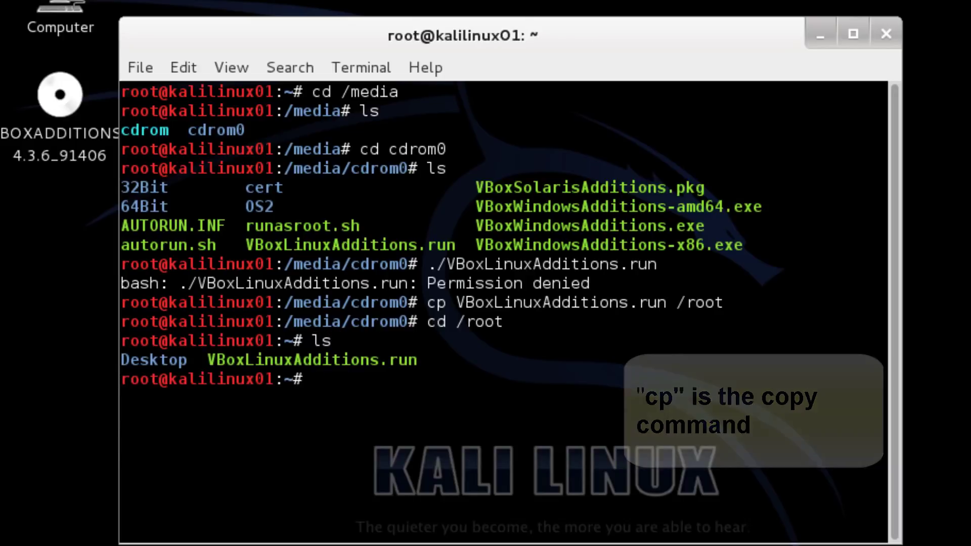
# Step: Make VBoxLinuxAdditions.run executable with chmod 755 and check permissions with ls -l
pyautogui.write('chmo')
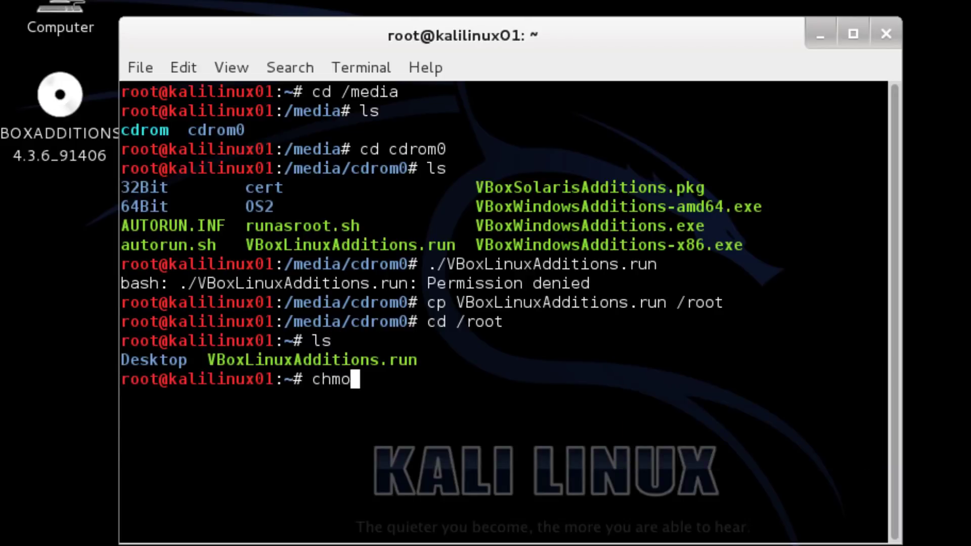
pyautogui.write('d 755 ')
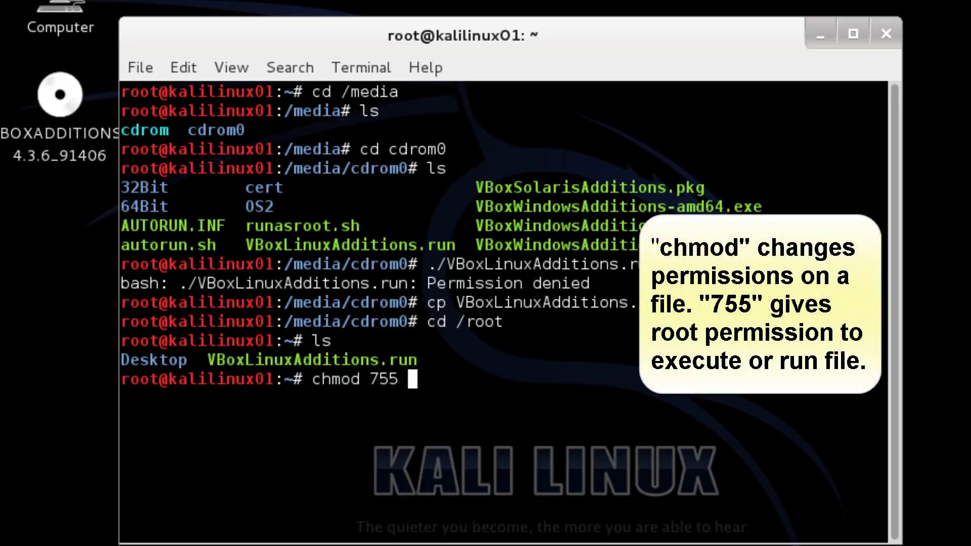
pyautogui.write('VBox')
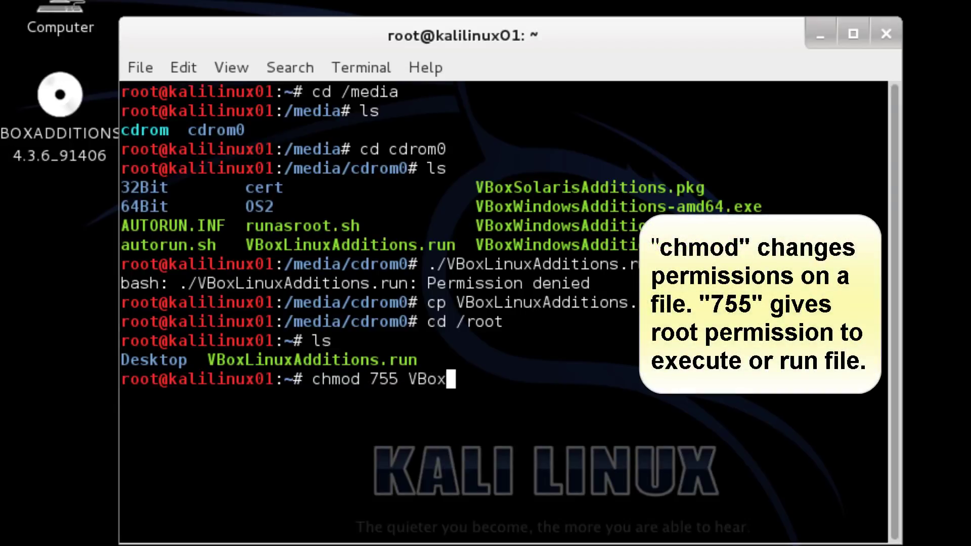
pyautogui.write('LinuxA')
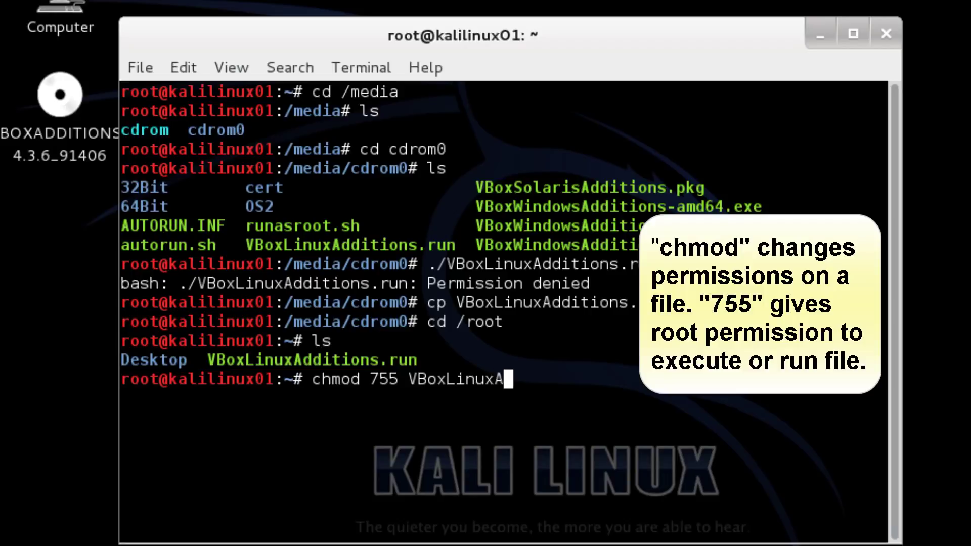
pyautogui.write('dditions.')
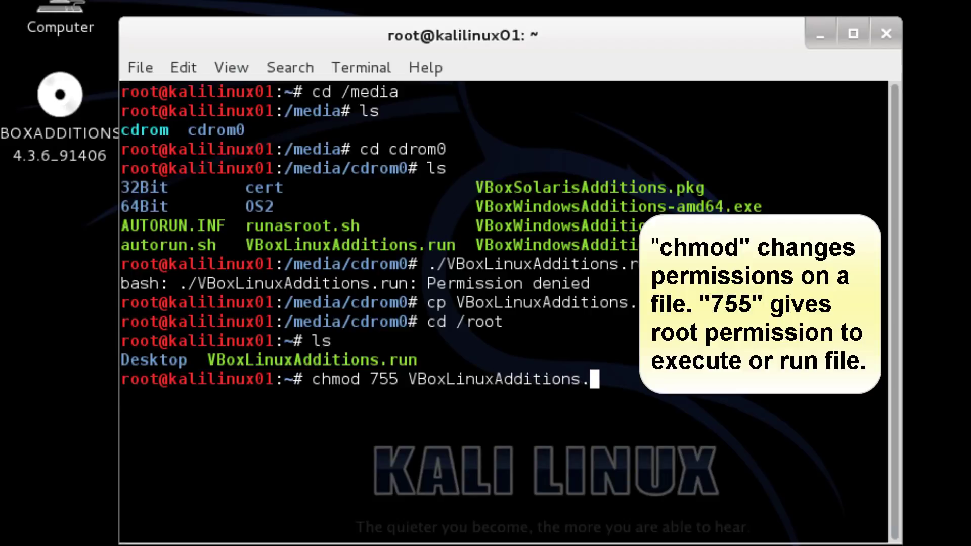
pyautogui.write('run')
pyautogui.press('Return')
pyautogui.write('ls')
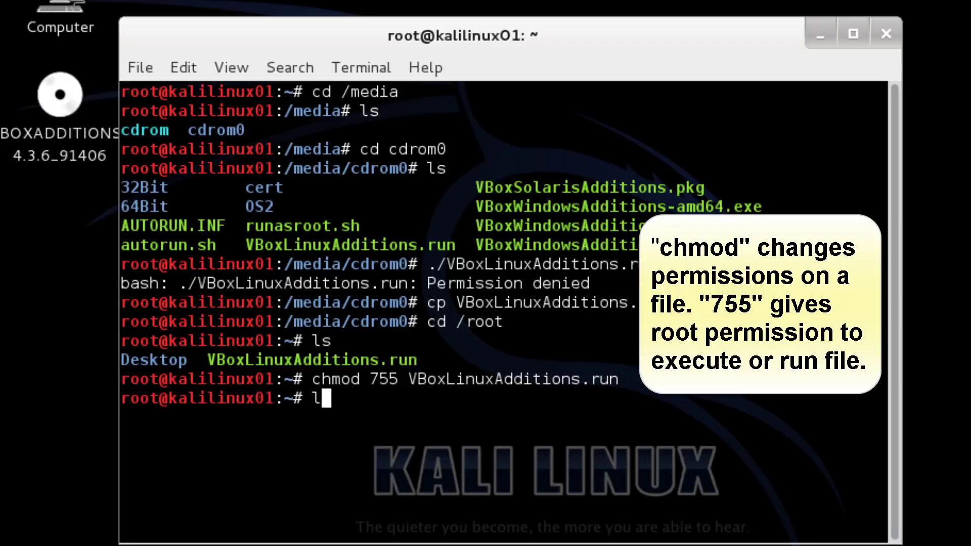
pyautogui.write(' -l')
pyautogui.press('Return')
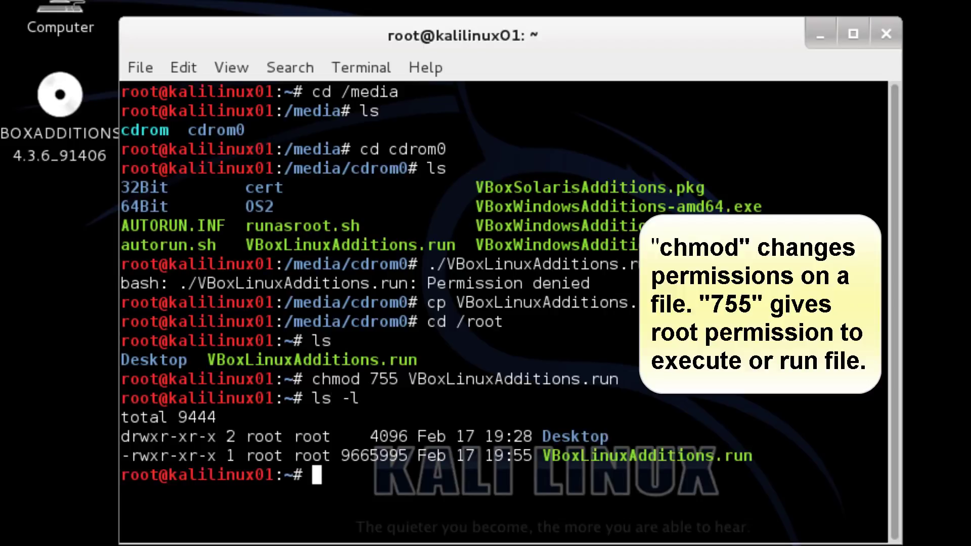
# Step: Rerun ./VBoxLinuxAdditions.run from command history to install the Guest Additions
pyautogui.press('Up')
pyautogui.press('Up')
pyautogui.press('Up')
pyautogui.press('Up')
pyautogui.press('Up')
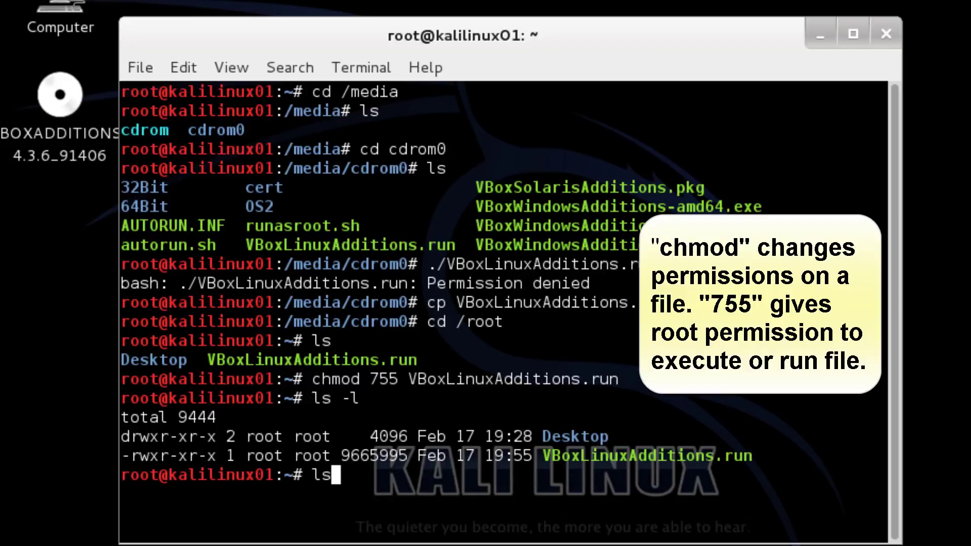
pyautogui.press('Up')
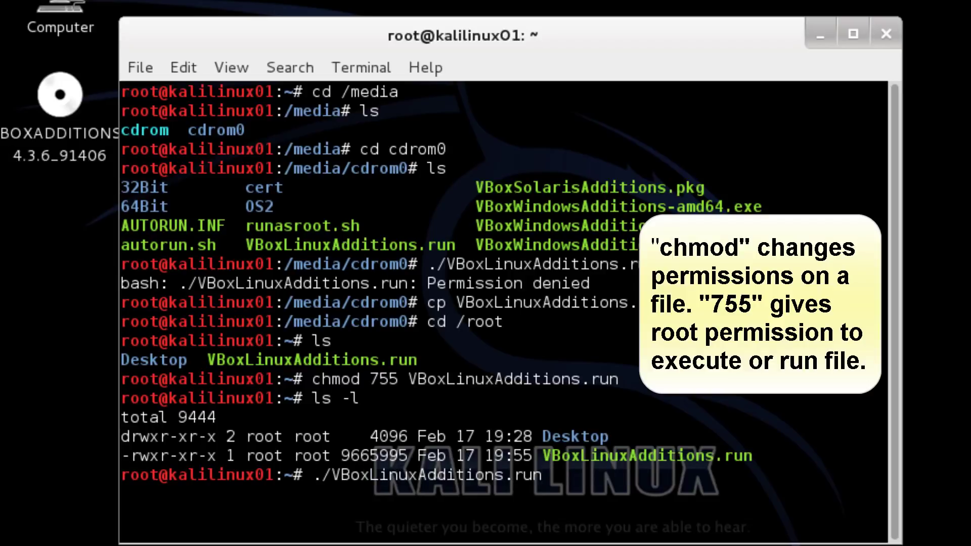
pyautogui.press('Return')
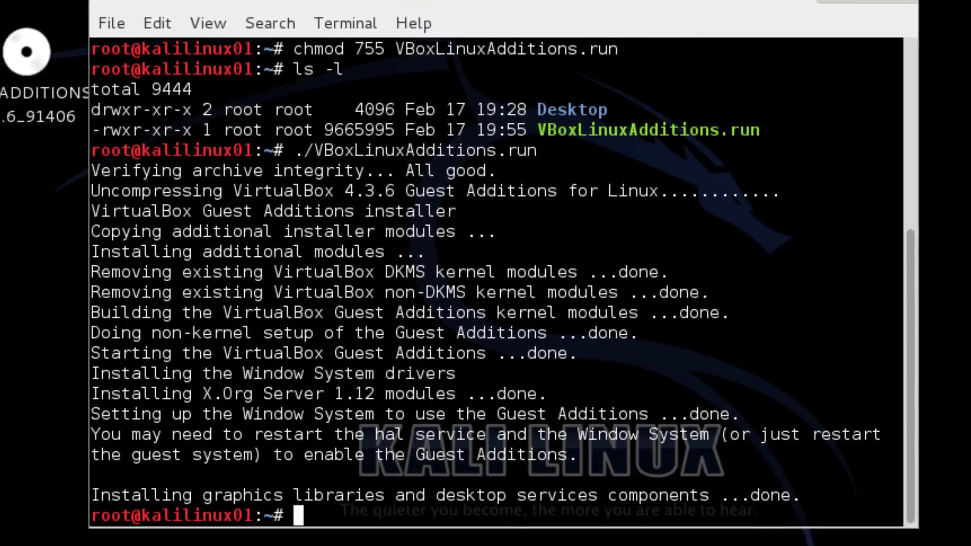
pyautogui.write('reboot')
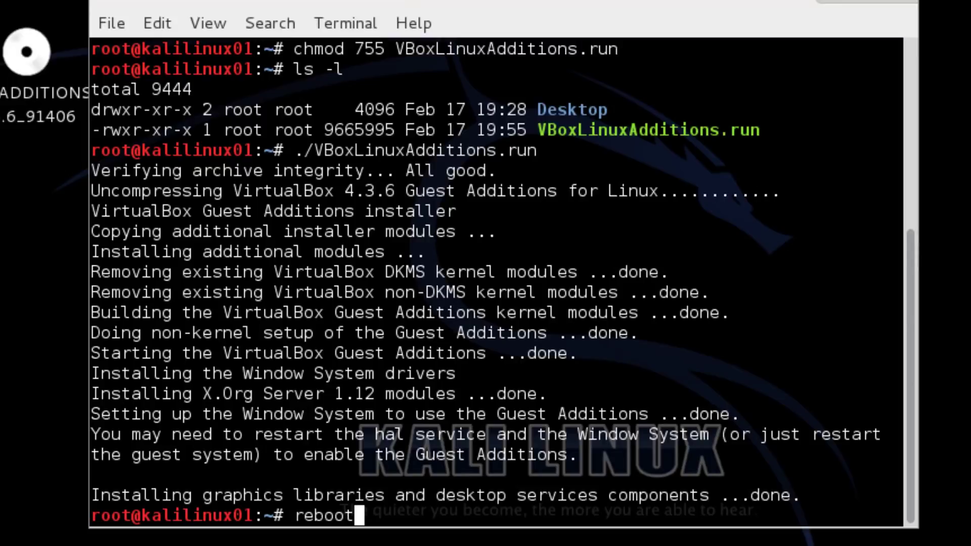
# Step: Reboot the Kali guest, then sign in via Other... as root with the password
pyautogui.press('Return')
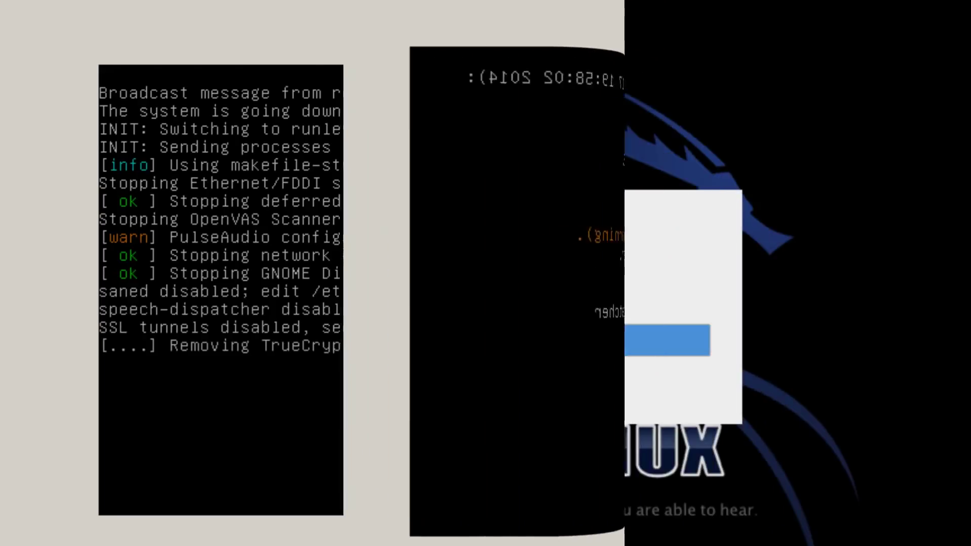
pyautogui.click(358, 332)
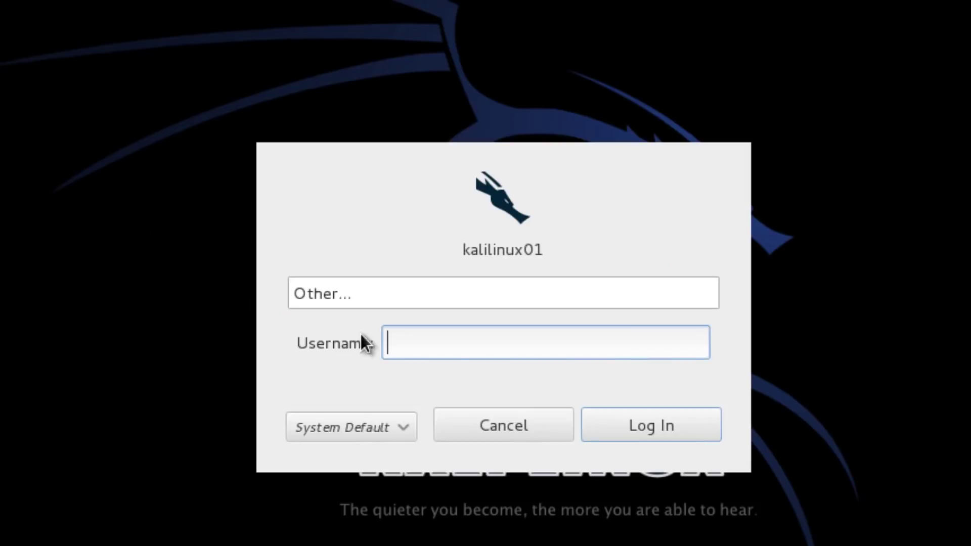
pyautogui.write('root')
pyautogui.press('Return')
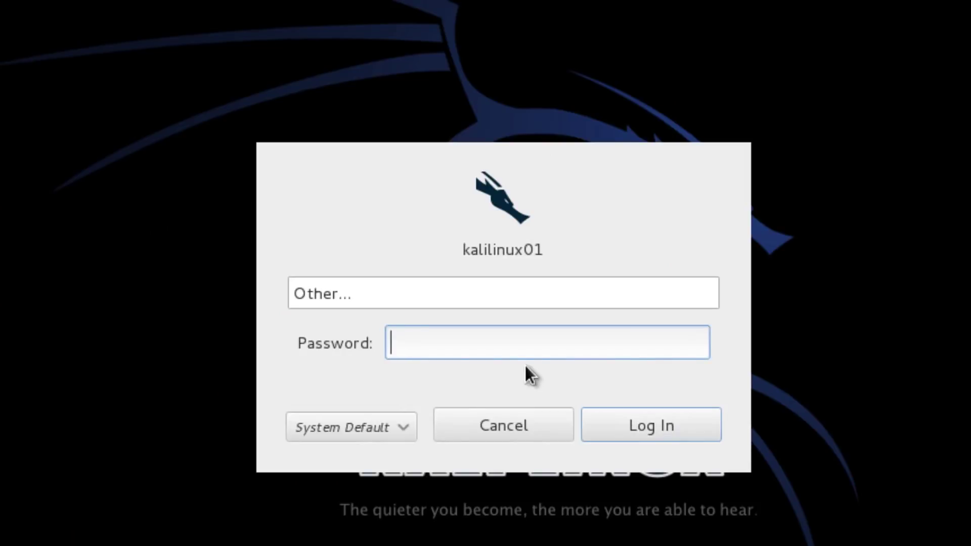
pyautogui.write('********')
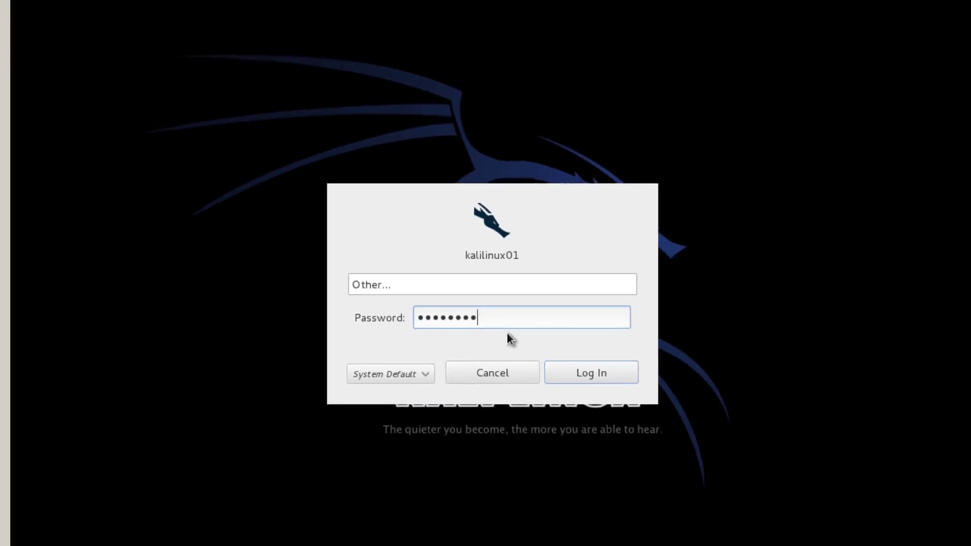
pyautogui.press('Return')
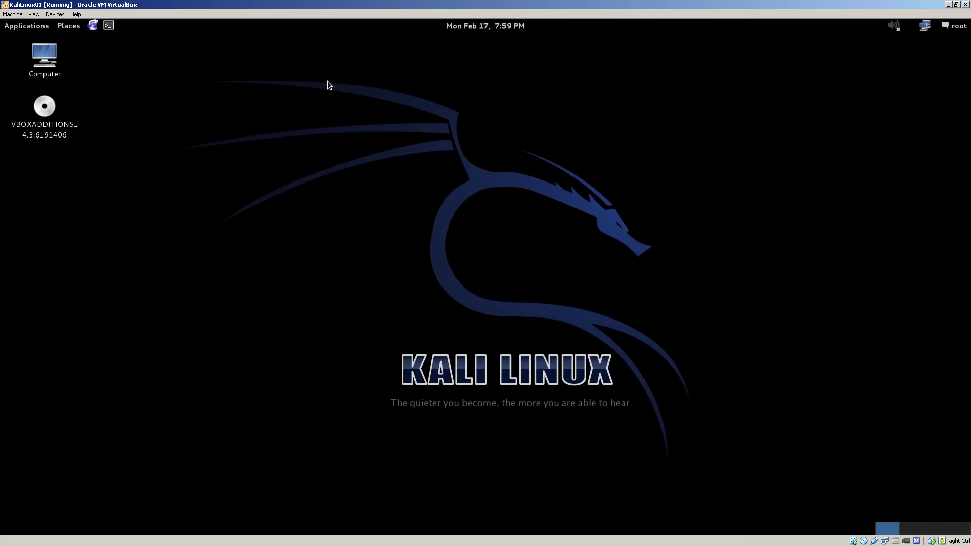